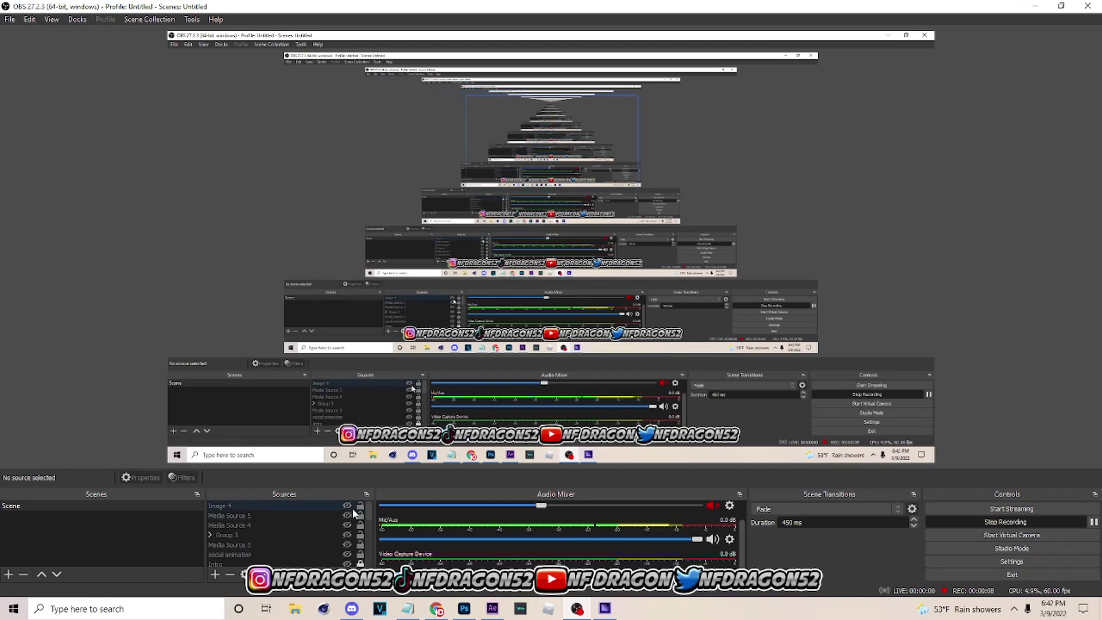
- Switch to Photoshop and create a 1280 x 720 px document at 72 ppi with a transparent background
click(466, 606)
click(24, 7)
click(28, 19)
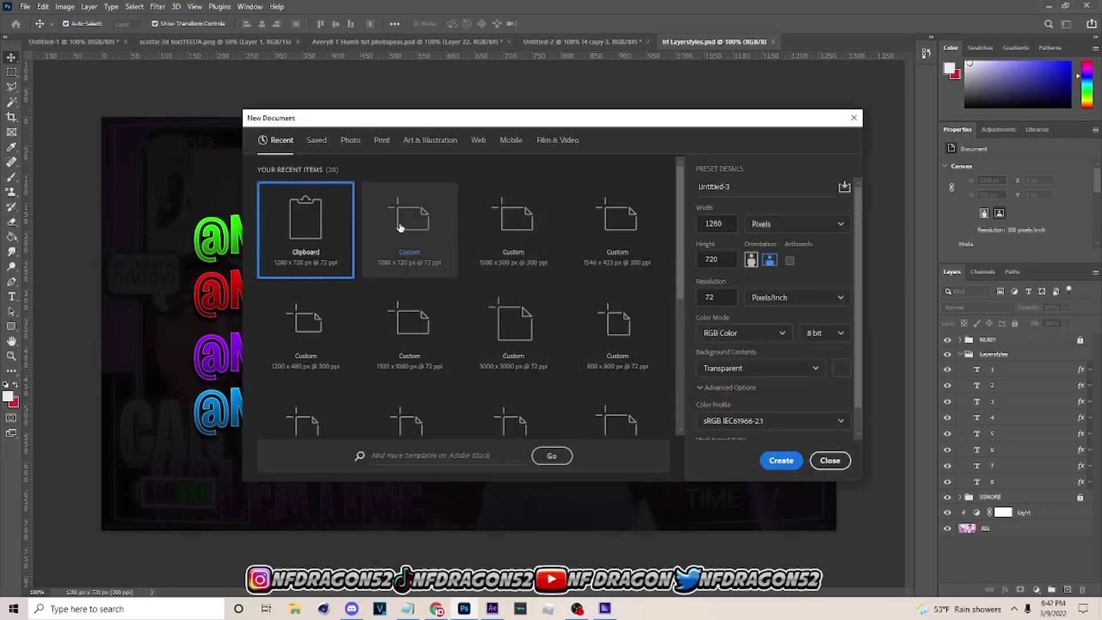
click(780, 460)
- Examine the coloured sample texts and their style layers in the Irl Layerstyles.psd document
click(655, 40)
click(612, 241)
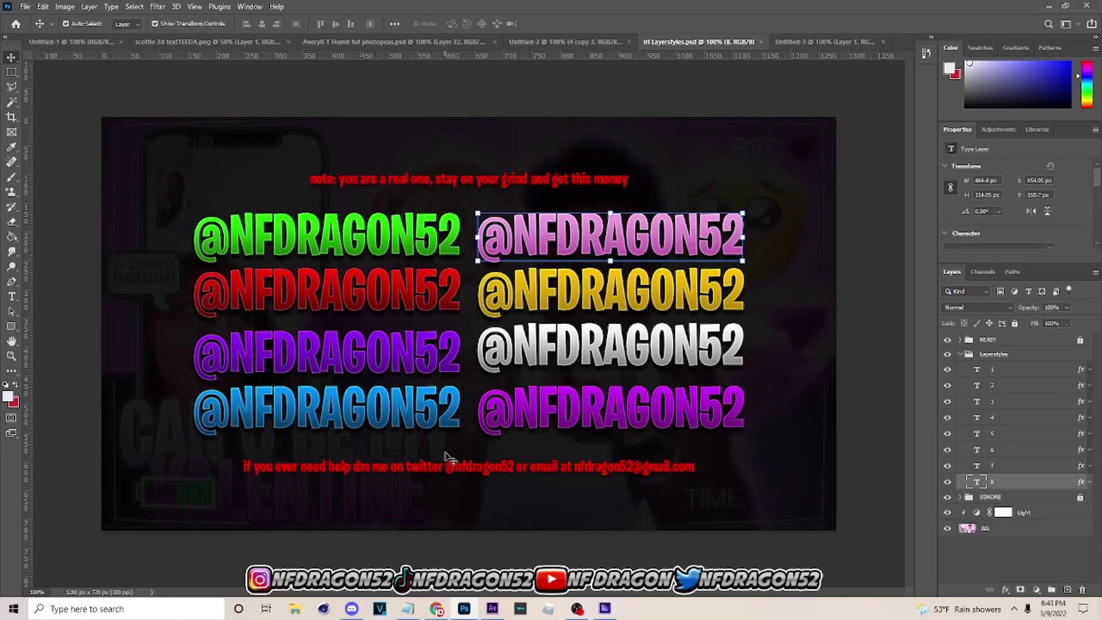
click(533, 443)
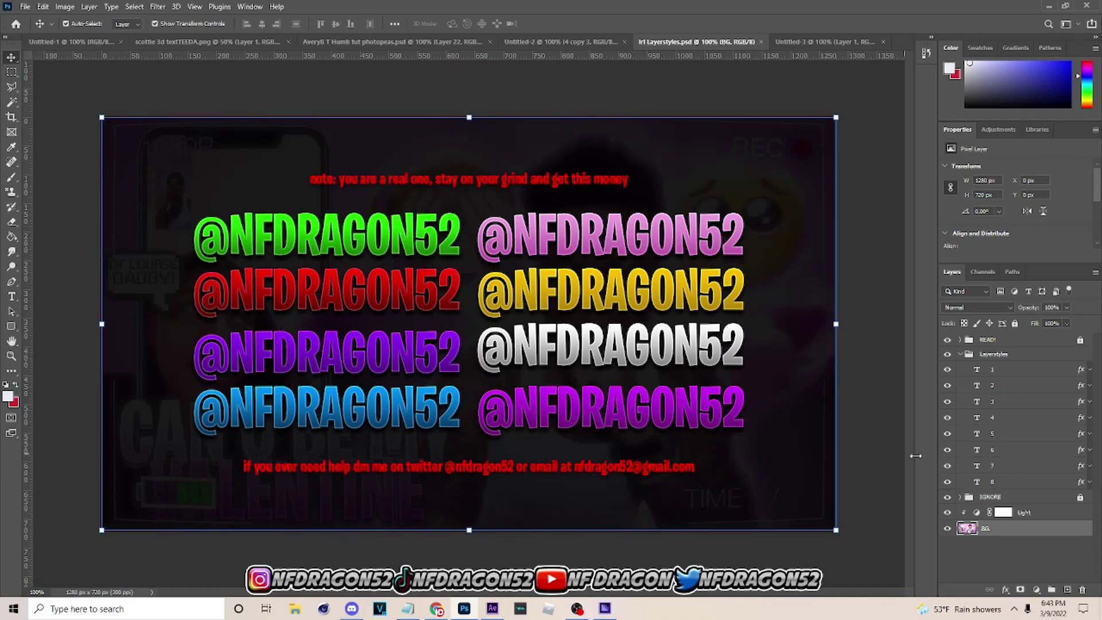
click(970, 355)
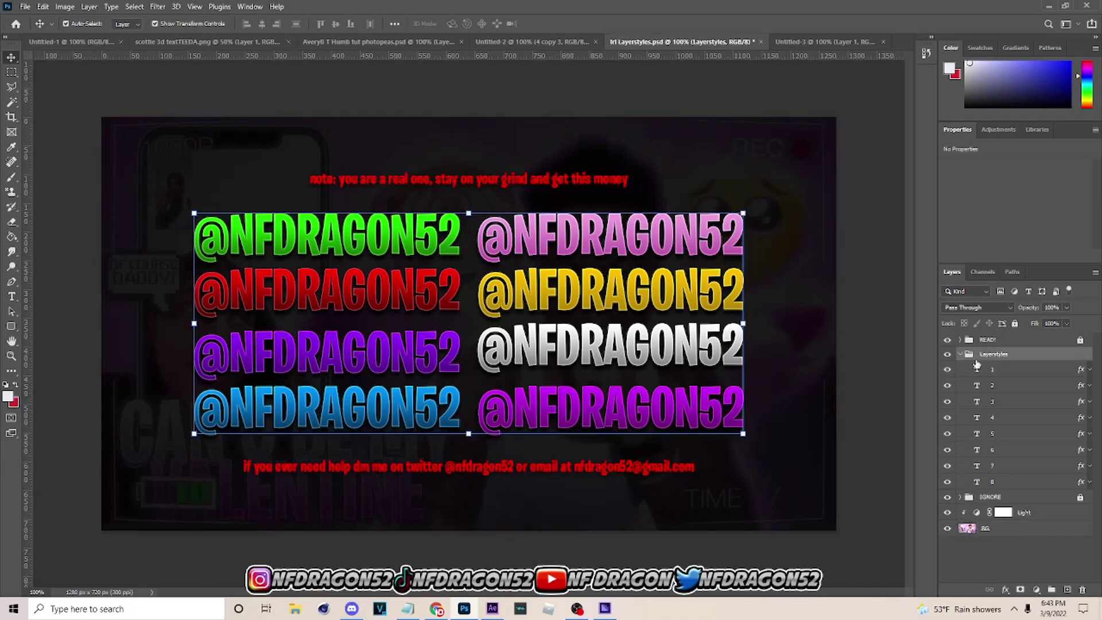
click(358, 355)
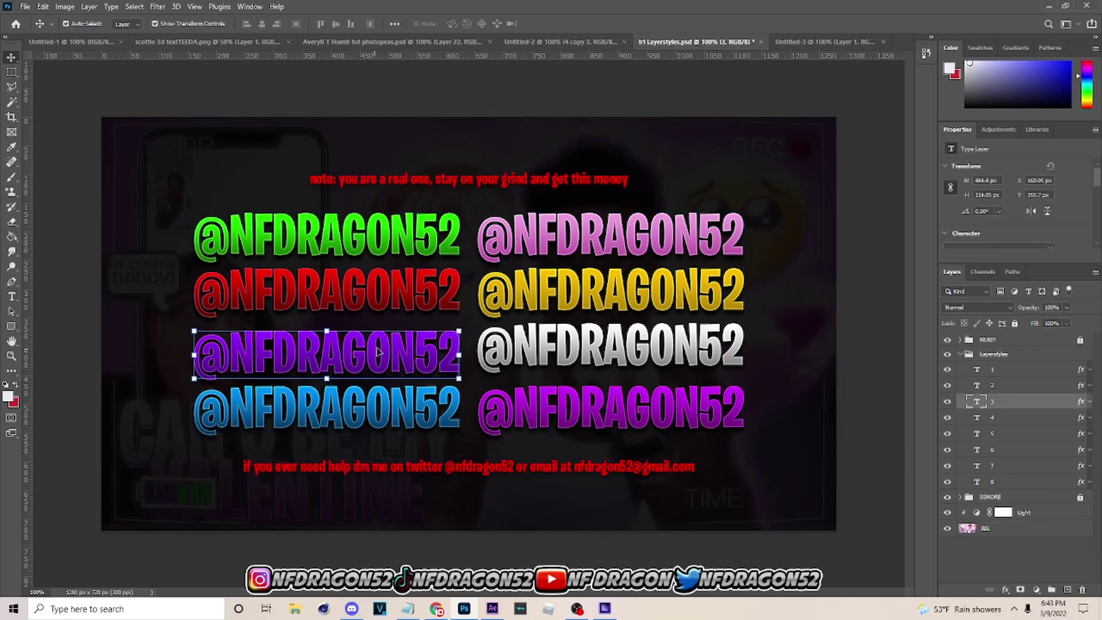
click(554, 297)
click(392, 292)
click(553, 280)
click(600, 254)
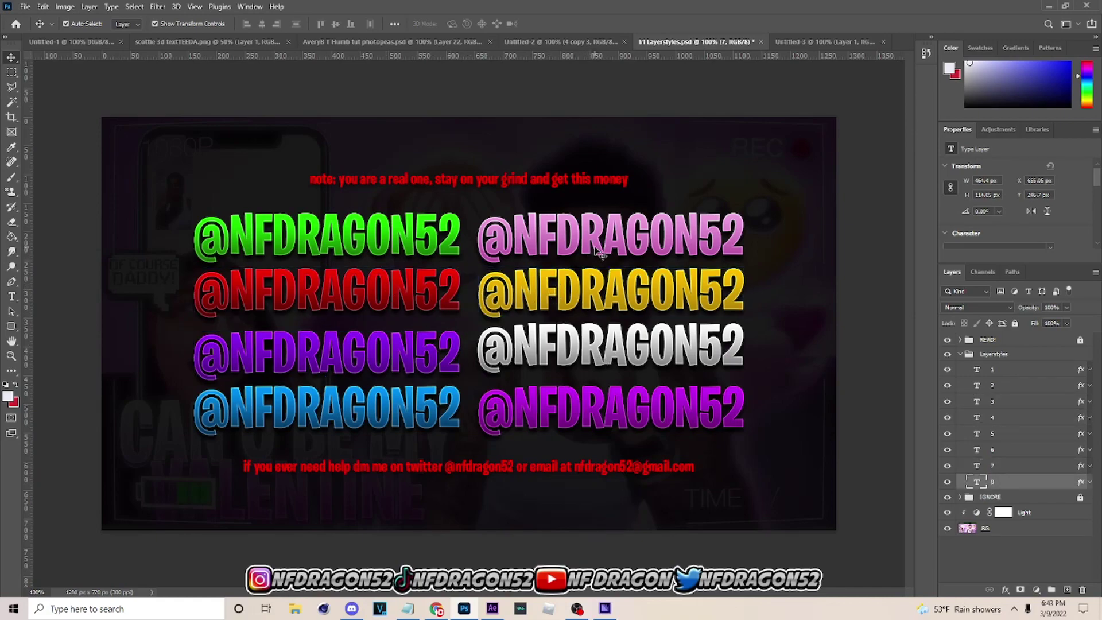
click(426, 298)
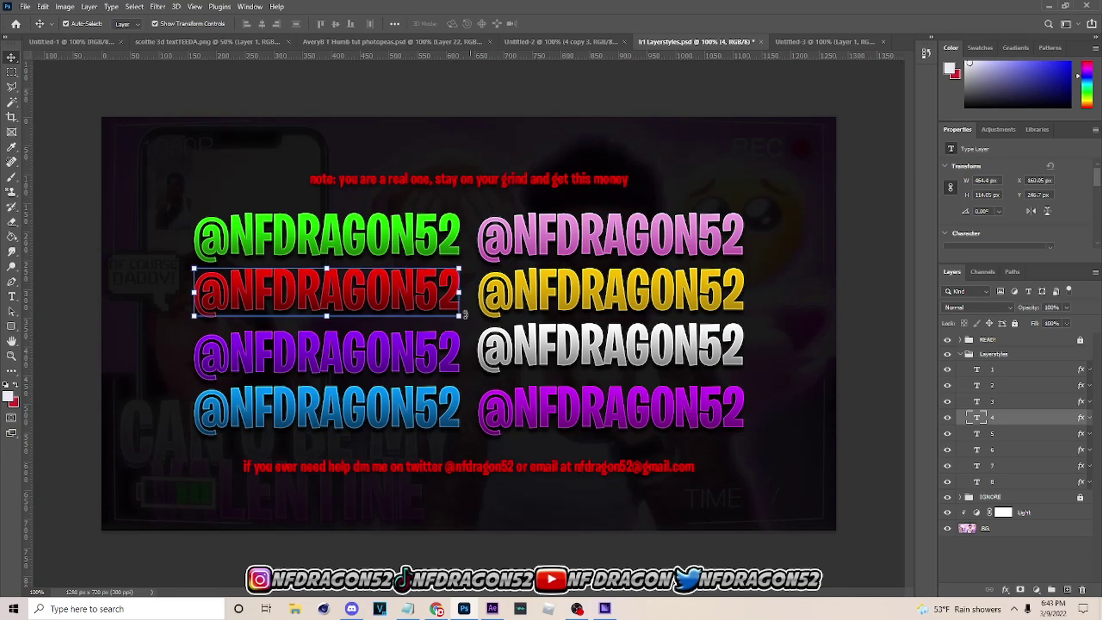
- Copy the violet and blue sample text layers from Irl Layerstyles.psd into the new document, placing the blue one beneath the violet one
click(437, 351)
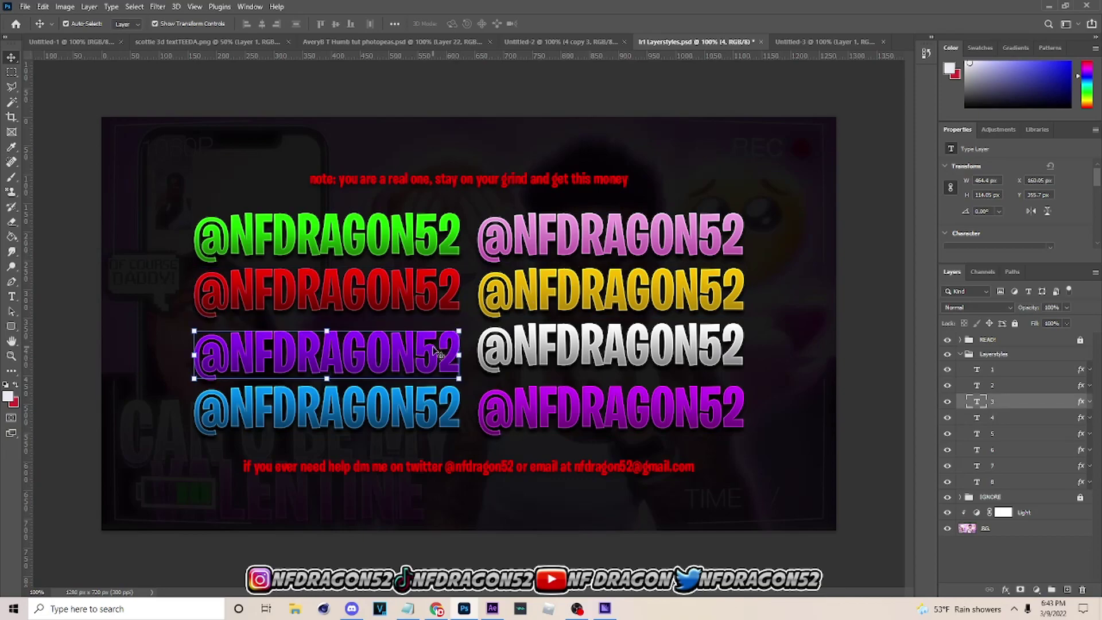
click(802, 46)
drag(802, 50, 518, 298)
click(689, 41)
click(590, 331)
click(401, 394)
drag(809, 55, 545, 377)
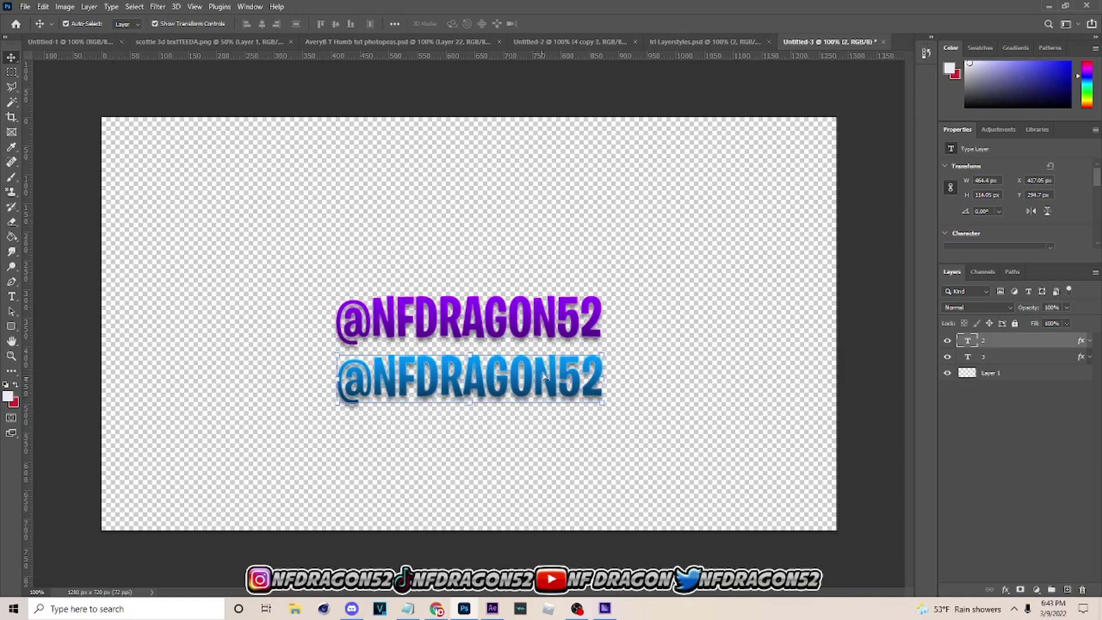
- Replace the violet line's text with "HOW TO MAKE" using the Horizontal Type Tool
click(9, 297)
double_click(344, 333)
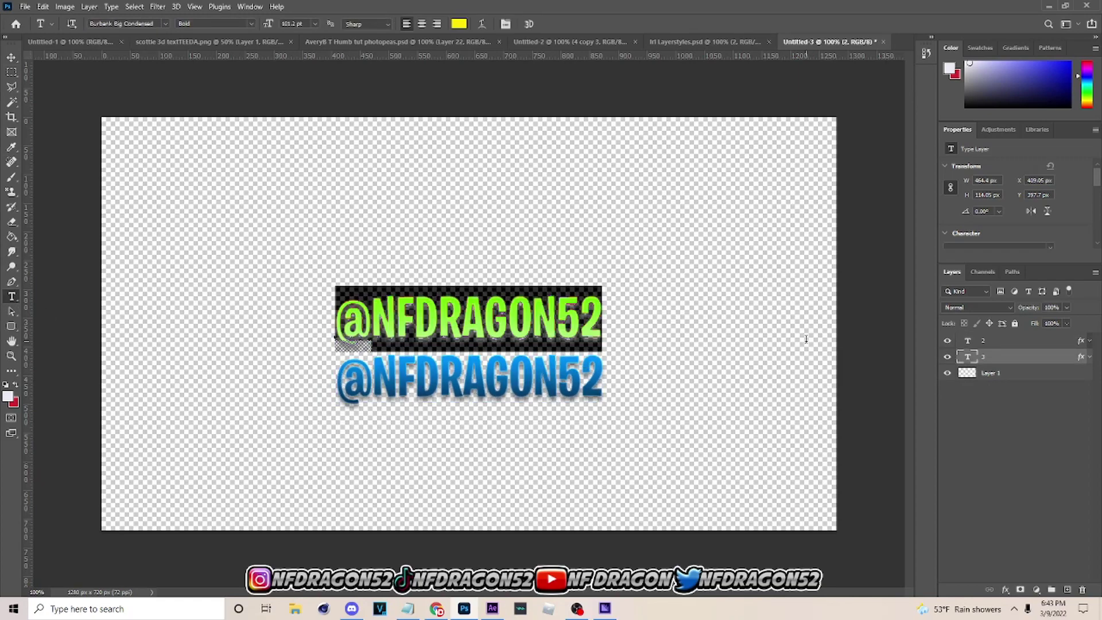
right_click(9, 302)
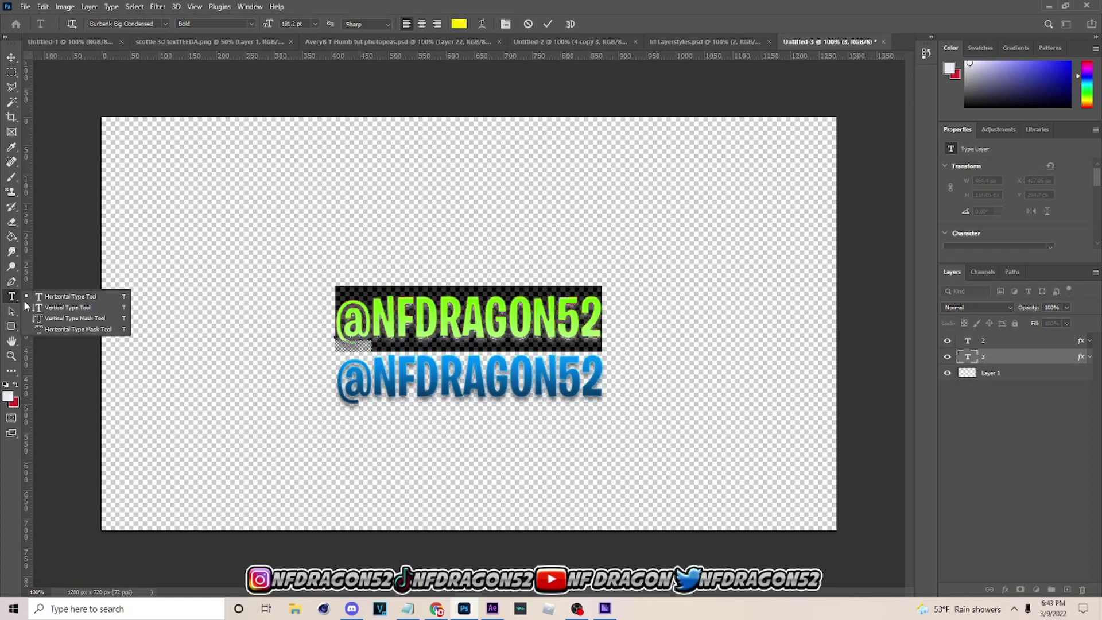
click(68, 296)
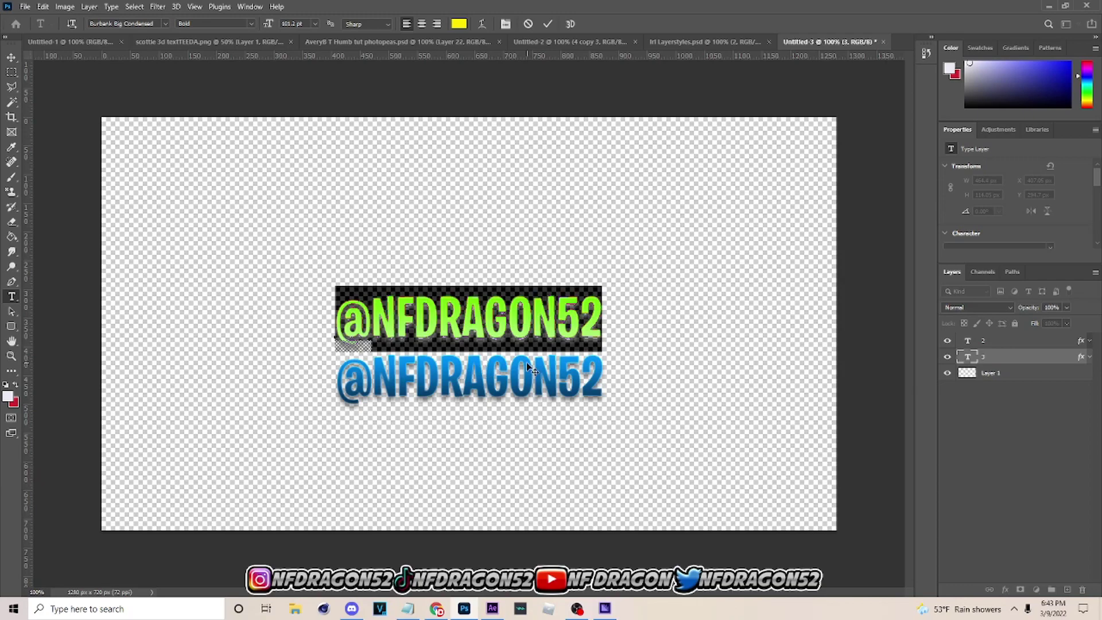
text(how)
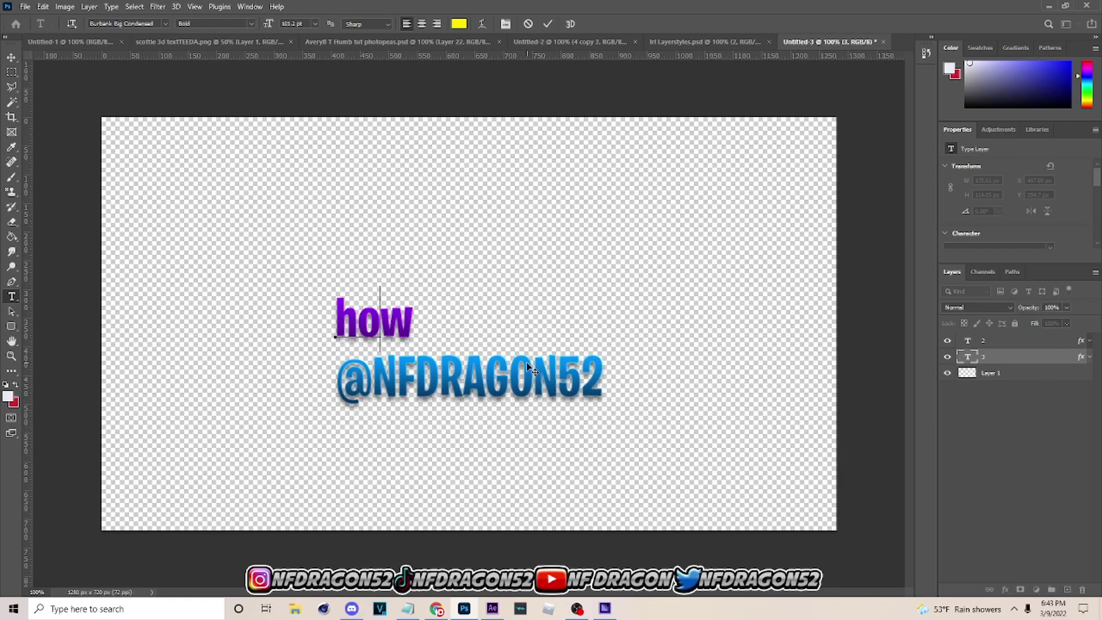
key(BackSpace)
key(BackSpace)
key(BackSpace)
text(HOW TO MAKLE)
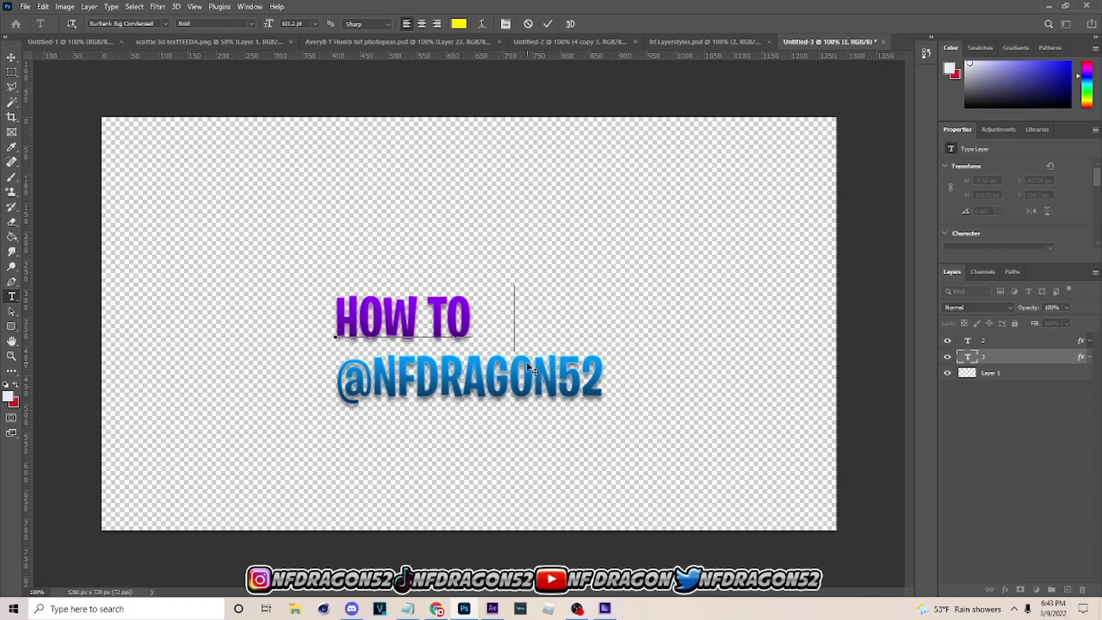
key(BackSpace)
key(BackSpace)
text(E)
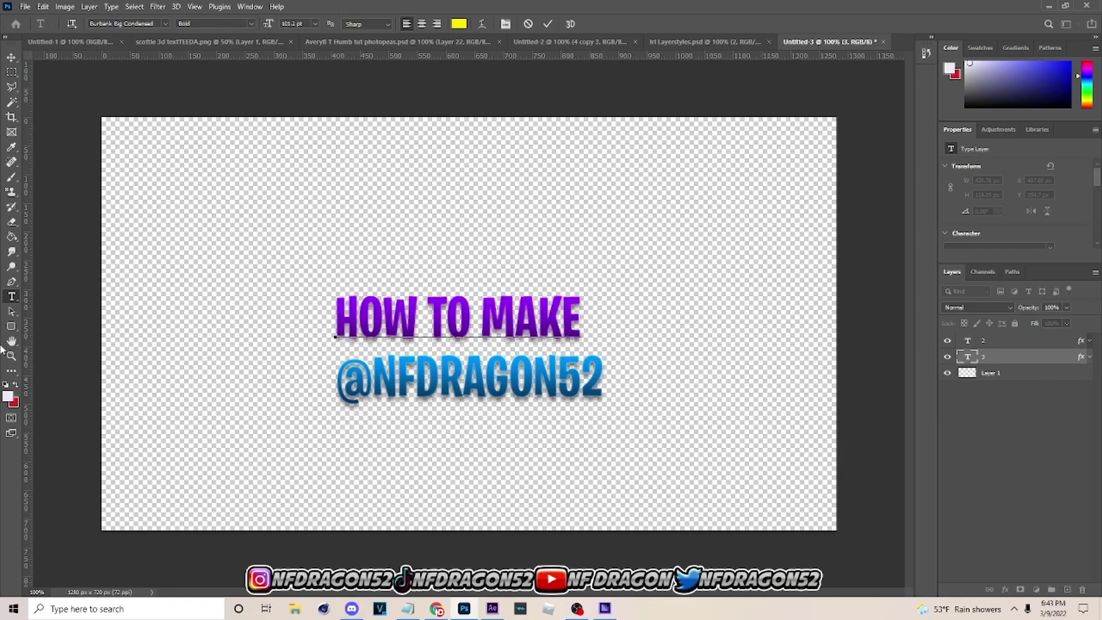
click(11, 57)
- Replace the blue line's text with "FIRE IRL TEXT"
click(12, 296)
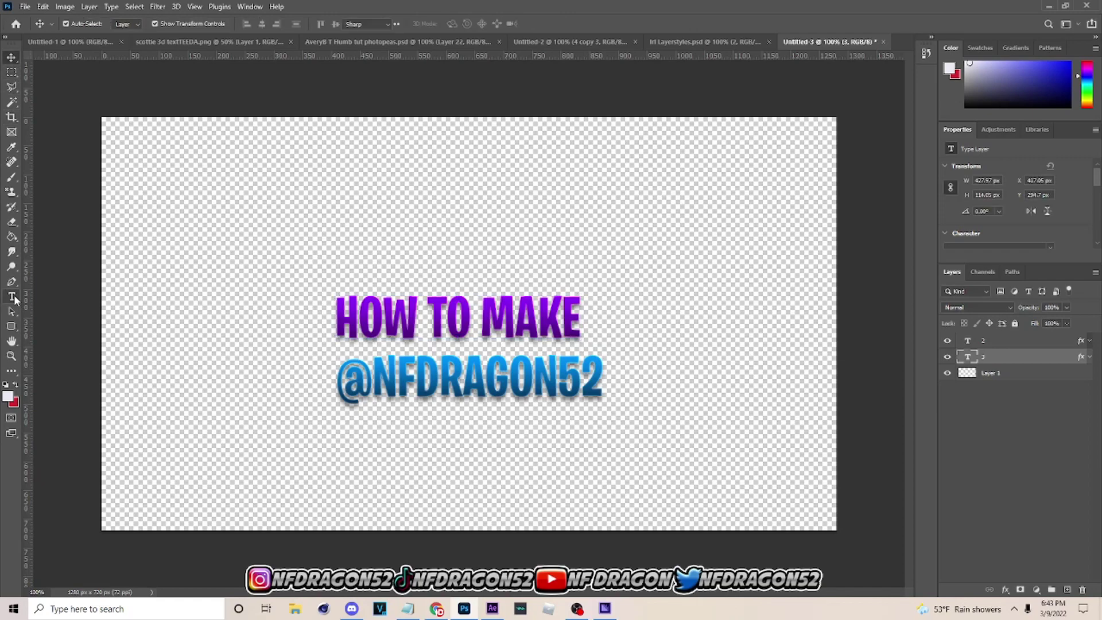
drag(346, 393, 1101, 391)
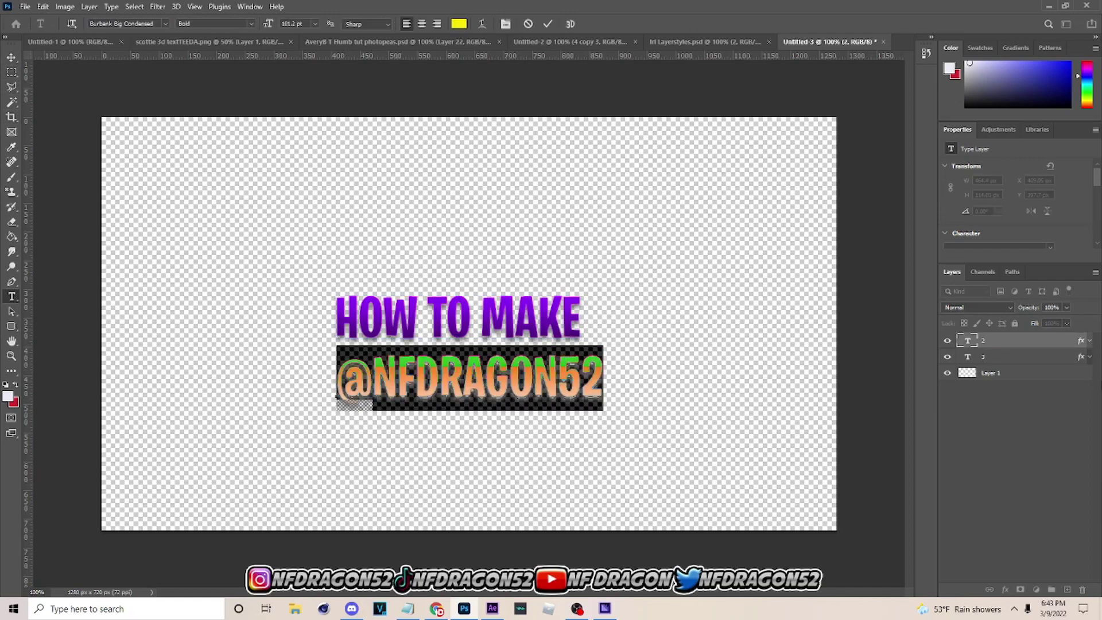
text(fire)
key(BackSpace)
key(BackSpace)
key(BackSpace)
key(BackSpace)
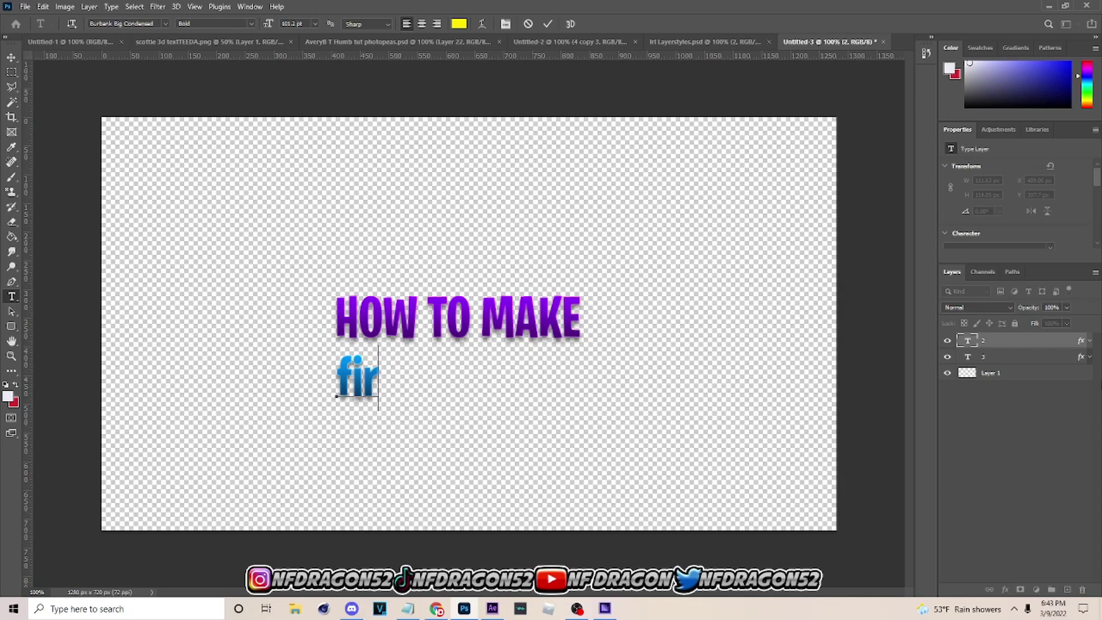
text(FIRE IRL)
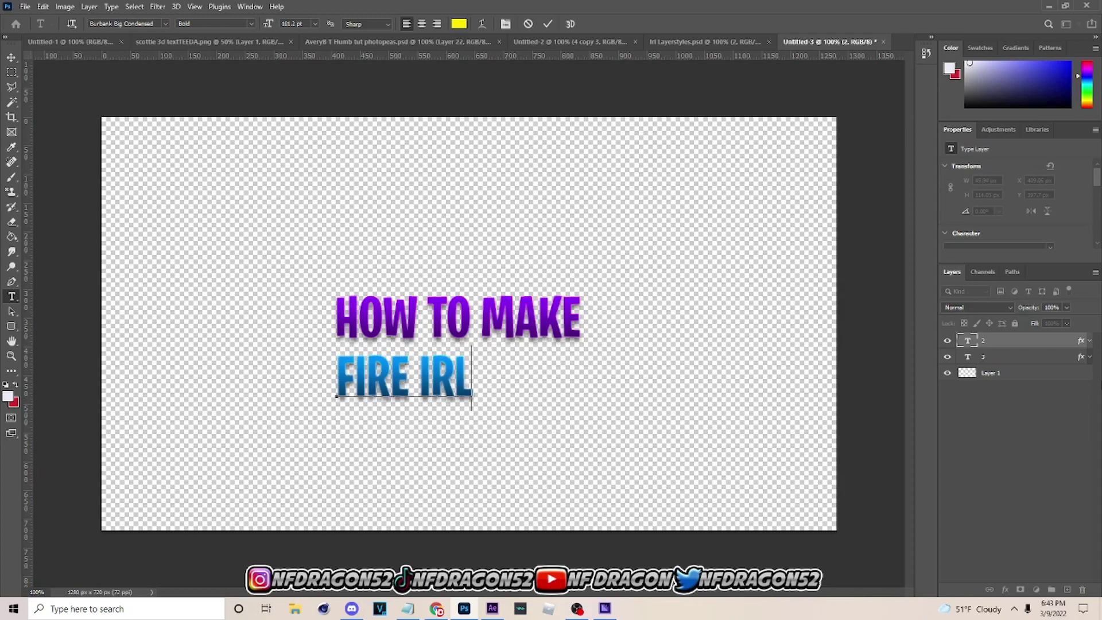
text( TEXT)
key(ctrl+Return)
- Enlarge the blue line to about 581 px wide and the violet line to about 549 px wide, stacked closely together
key(ctrl+t)
mouse_move(568, 376)
mouse_down()
mouse_move(646, 367)
mouse_move(671, 378)
mouse_move(573, 379)
mouse_up()
click(568, 23)
click(575, 319)
drag(582, 317, 620, 291)
click(567, 24)
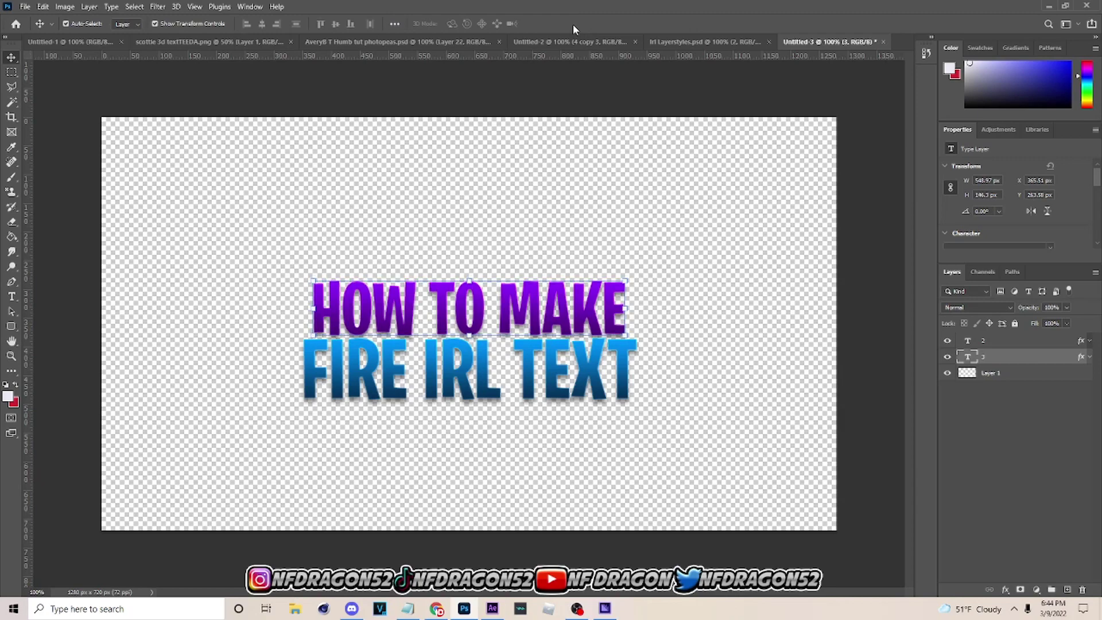
- Centre both text layers together on the canvas and scale them up to about 125%
click(1002, 386)
key(ctrl+z)
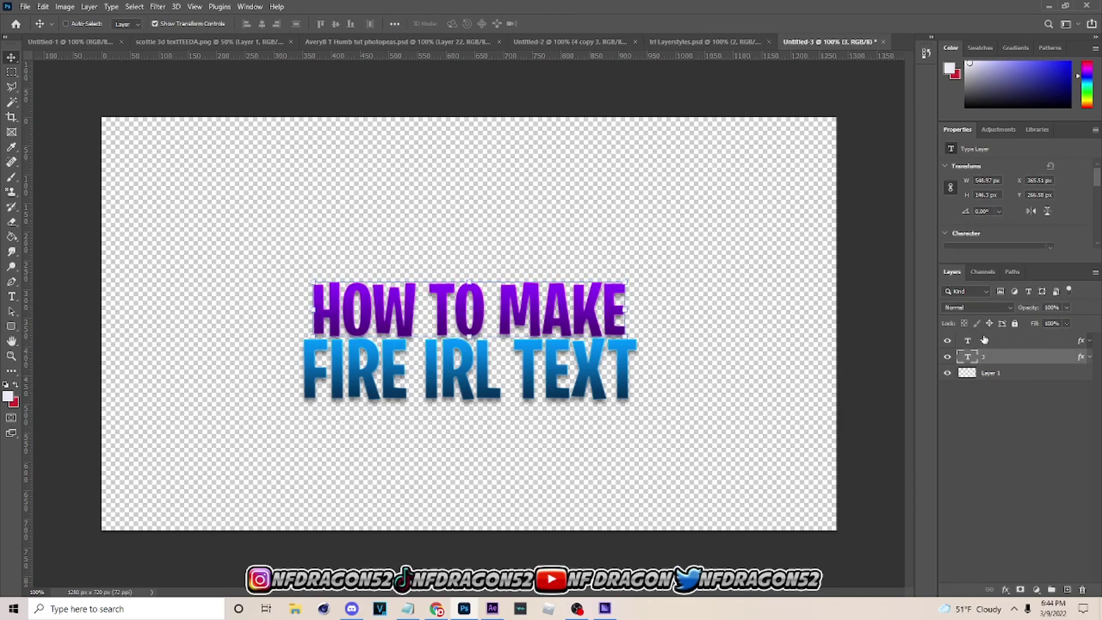
ctrl+click(1016, 343)
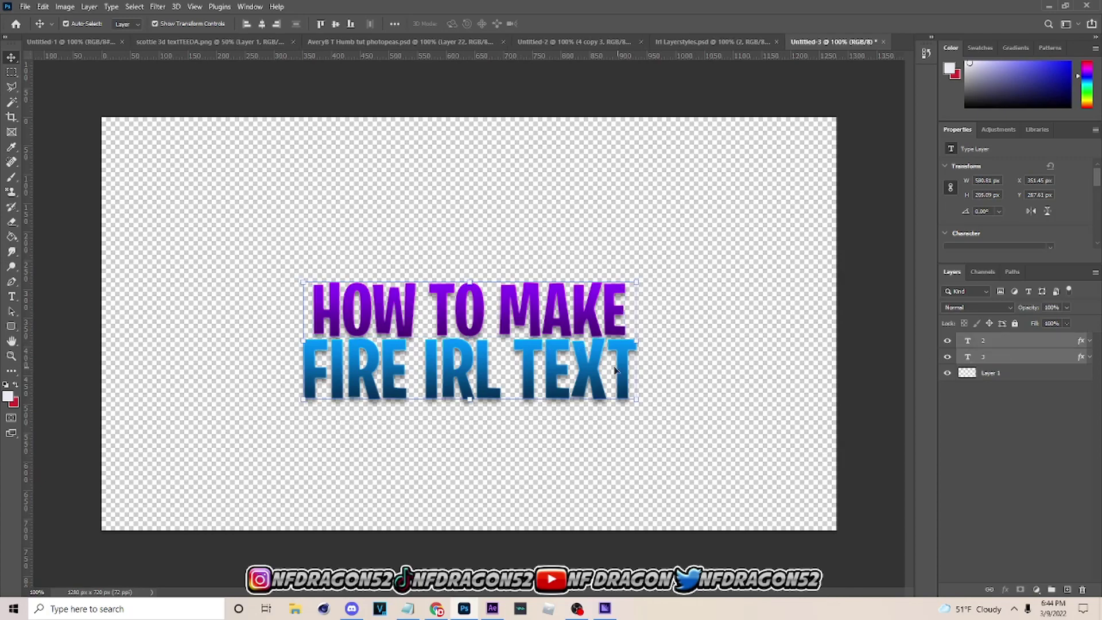
mouse_move(631, 341)
mouse_down()
mouse_move(718, 336)
mouse_move(620, 344)
mouse_move(619, 328)
mouse_move(620, 338)
mouse_up()
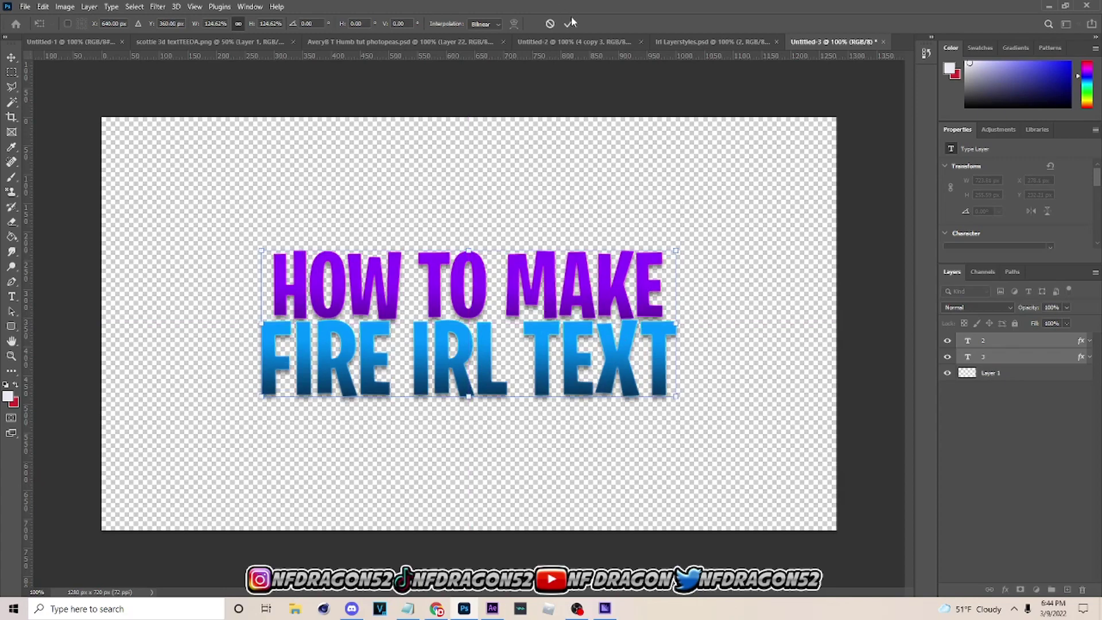
key(Return)
- Duplicate both text layers, place the copies beneath the originals and nudge them down about 11 px for a 3D depth effect
key(ctrl+j)
drag(997, 347, 999, 392)
key(Down)
key(Down)
key(Down)
key(Down)
key(Down)
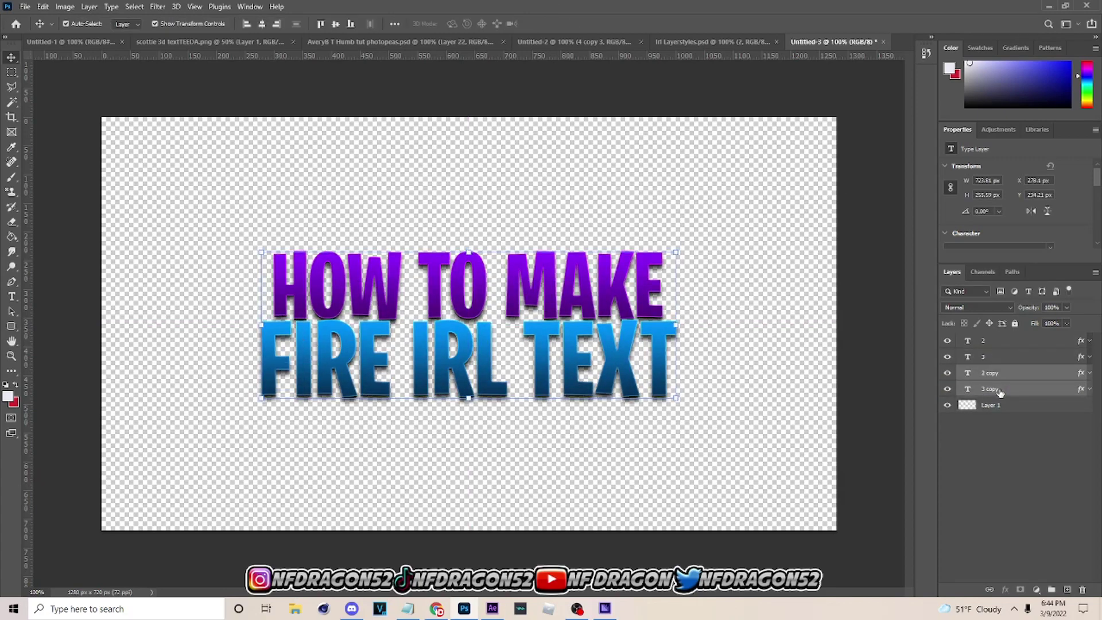
key(Down)
key(Down)
key(Down)
key(Down)
key(Down)
key(Down)
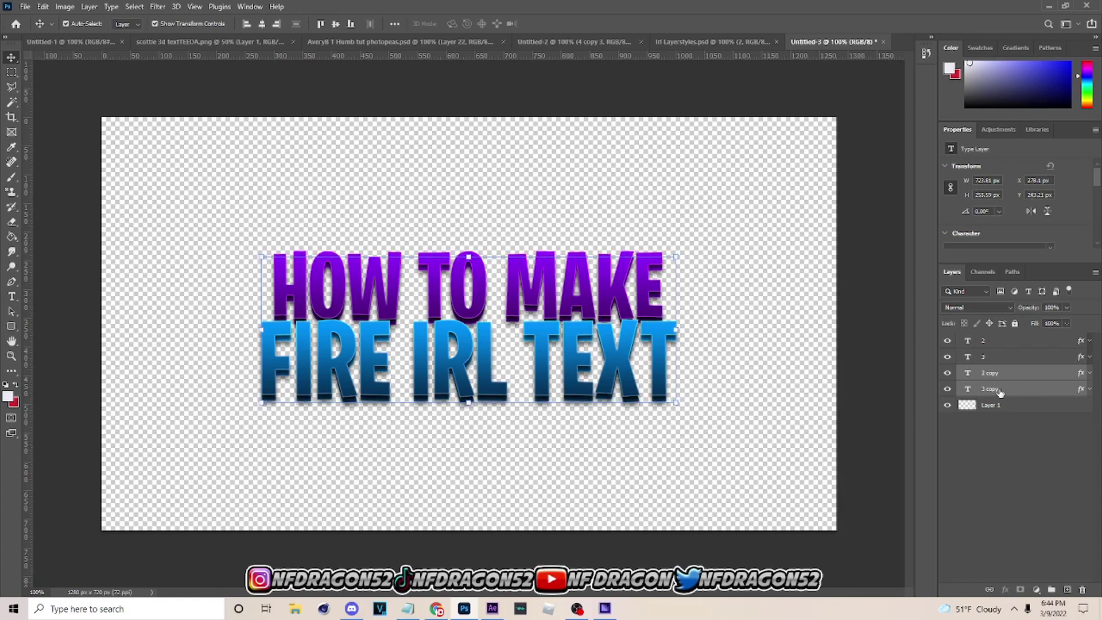
key(Down)
click(784, 295)
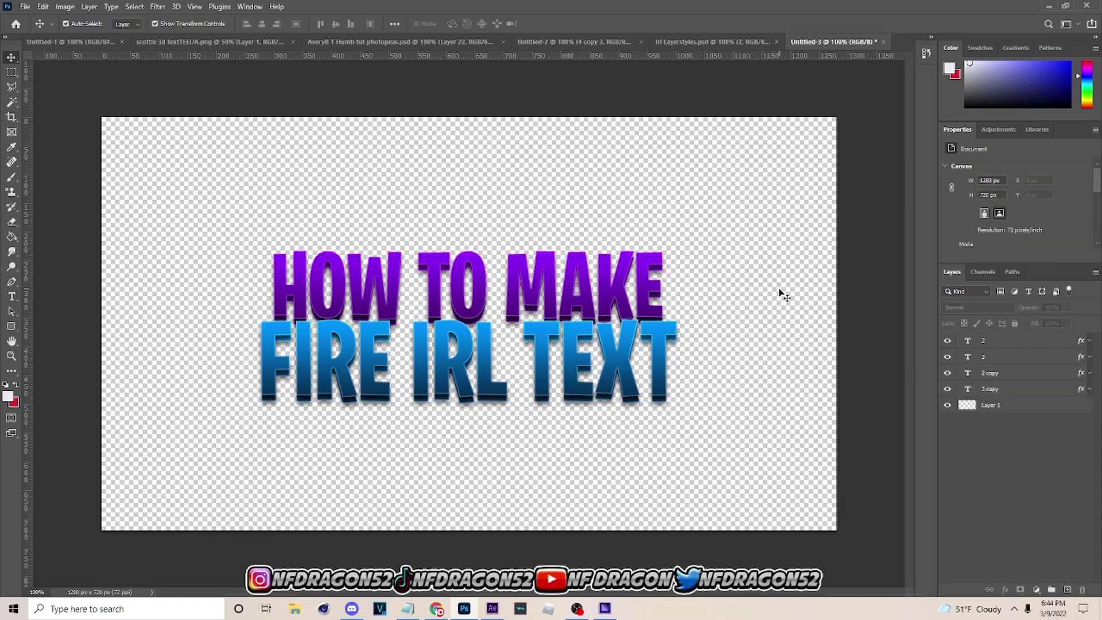
- Group the four text layers, create a merged copy of the group and hide the original group
click(1012, 341)
shift+click(1011, 373)
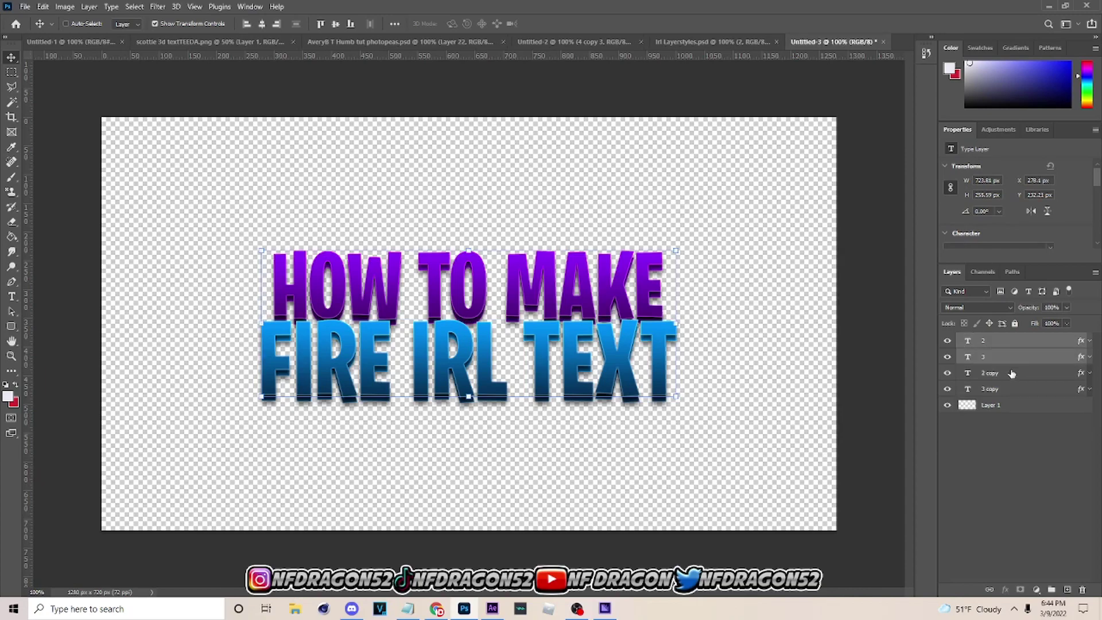
shift+click(1015, 389)
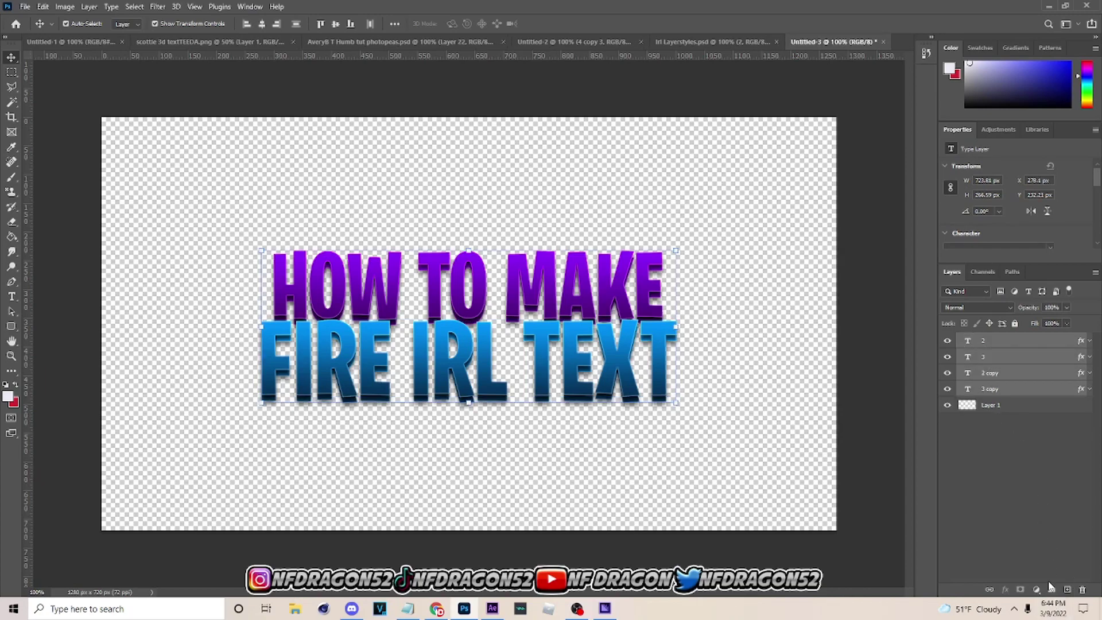
click(1051, 589)
key(ctrl+alt+e)
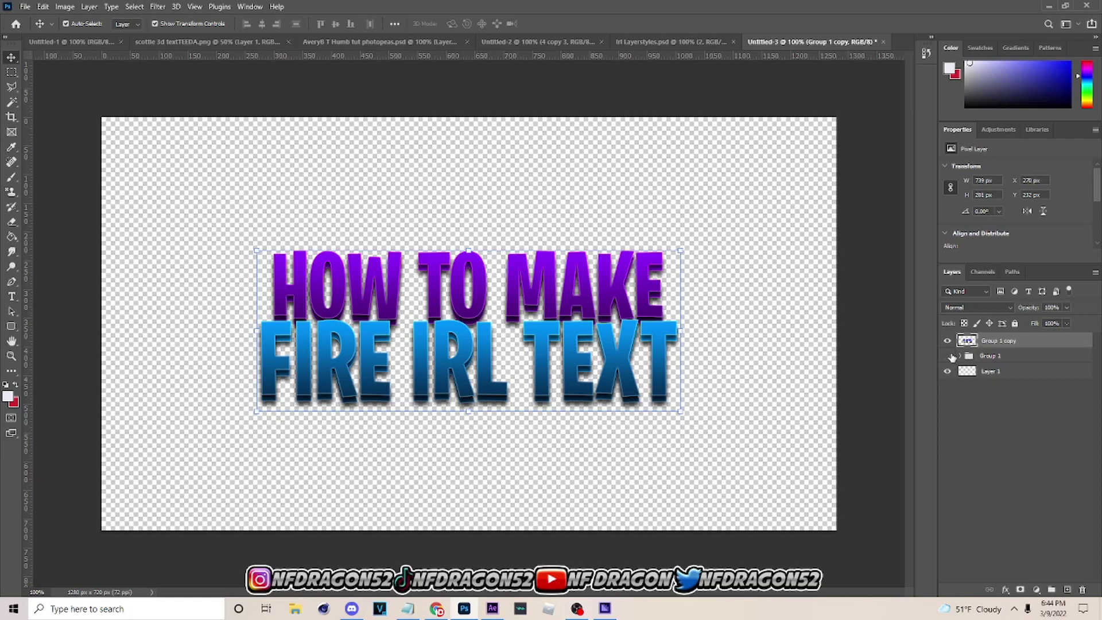
click(948, 356)
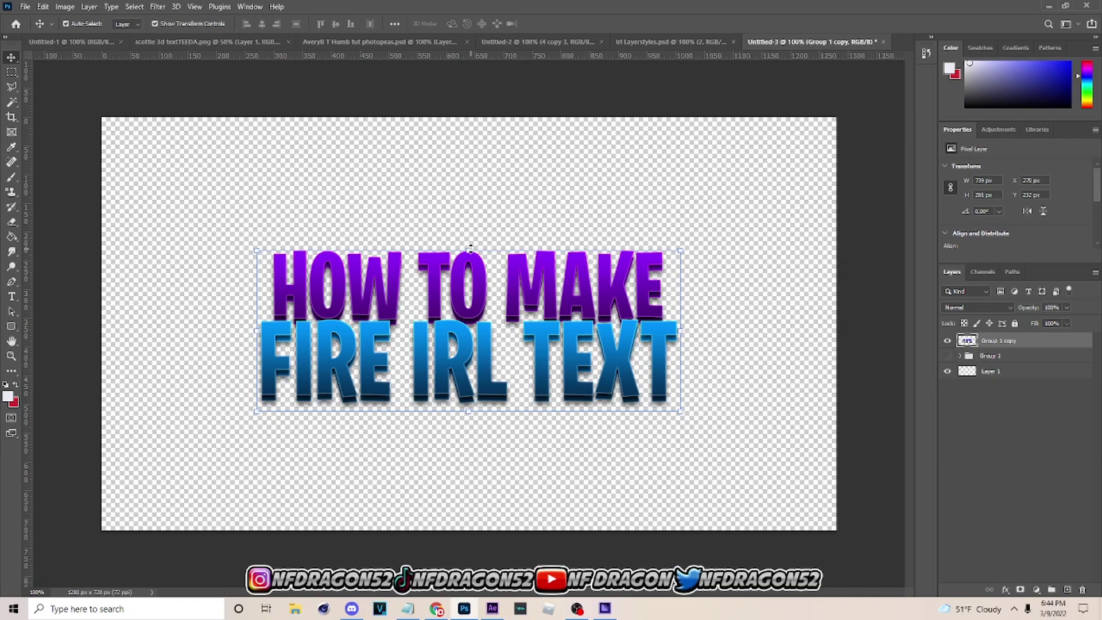
- Warp the merged text copy with the Arch style at a bend of 2.1%
key(ctrl+t)
right_click(484, 285)
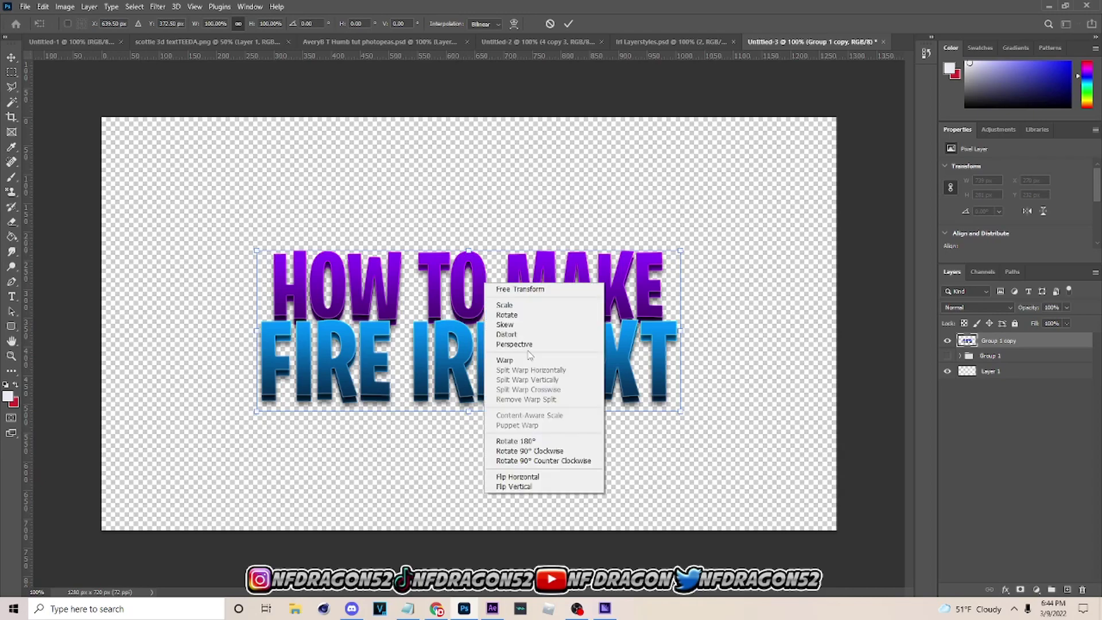
click(517, 360)
click(273, 23)
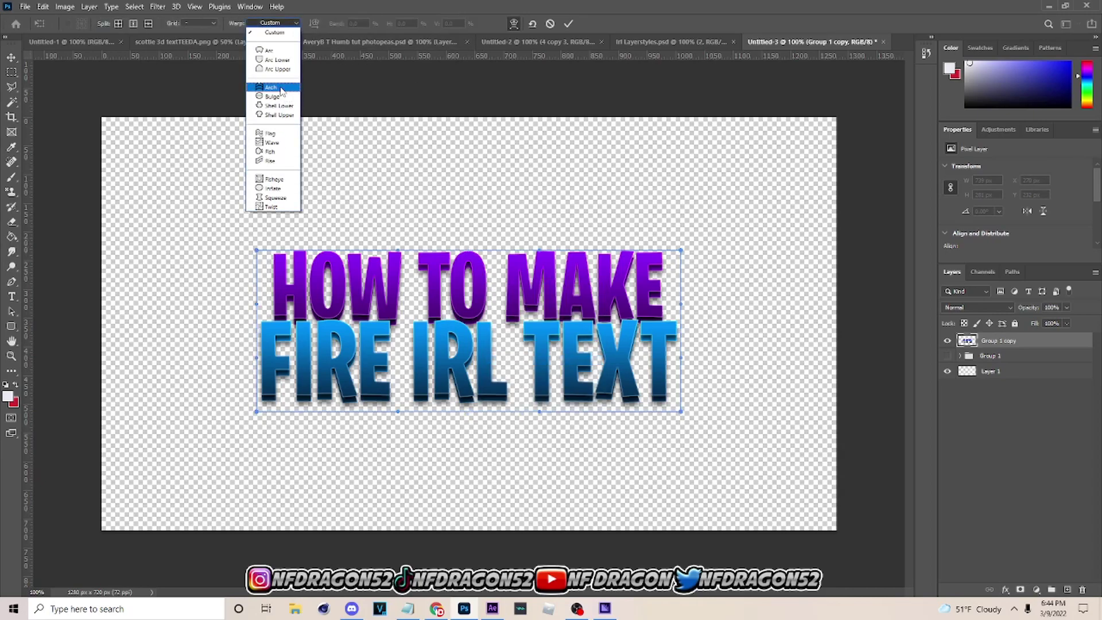
click(271, 86)
drag(472, 164, 507, 249)
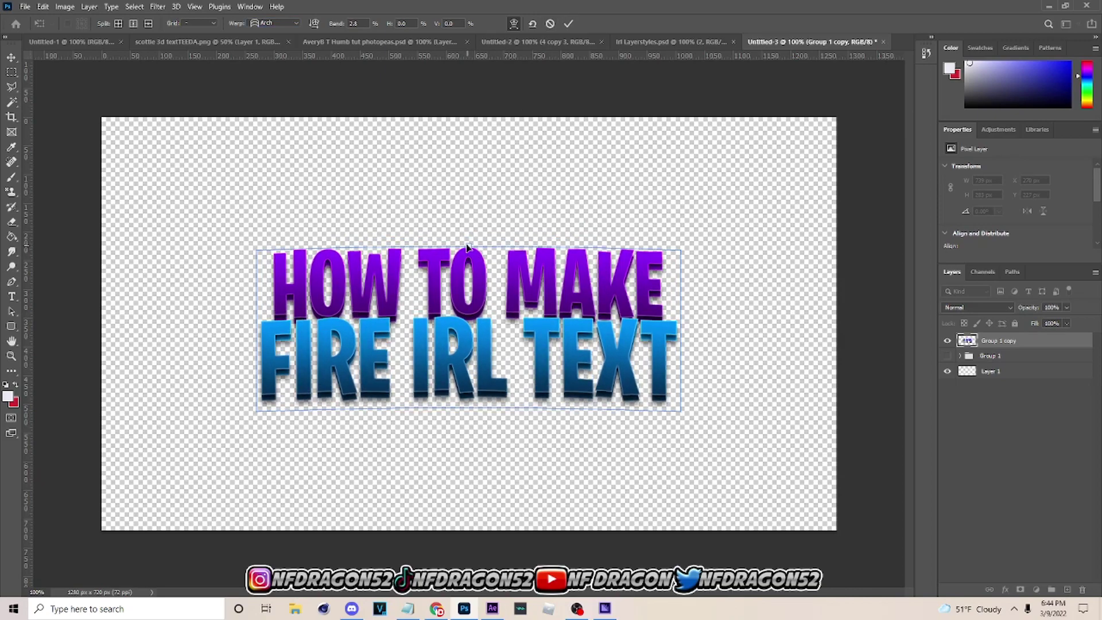
click(568, 25)
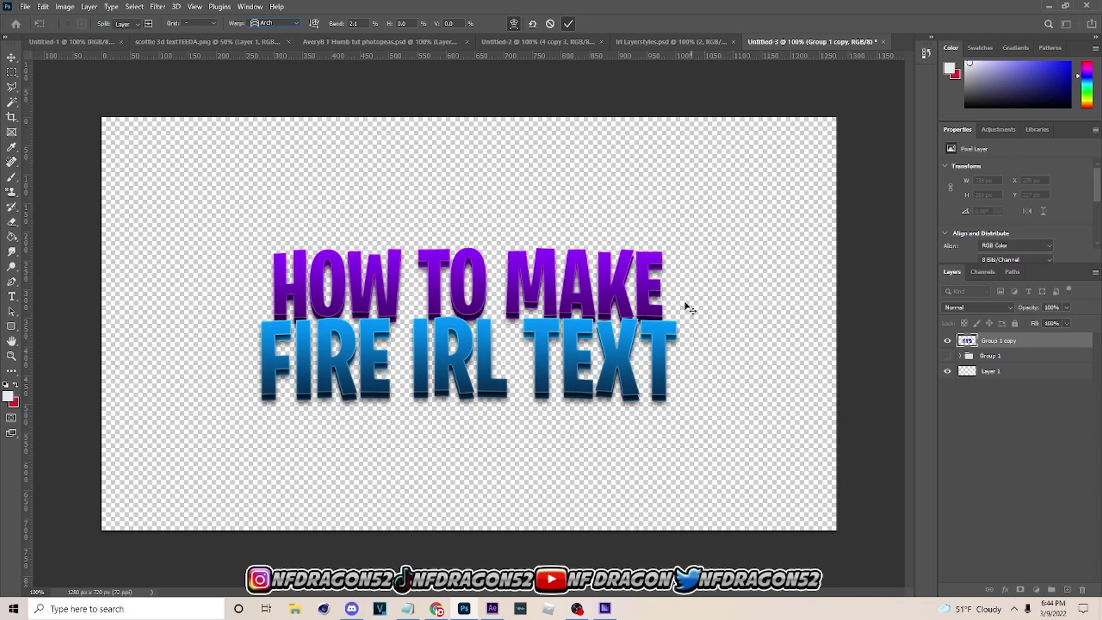
right_click(1031, 340)
click(896, 120)
right_click(1024, 341)
click(900, 127)
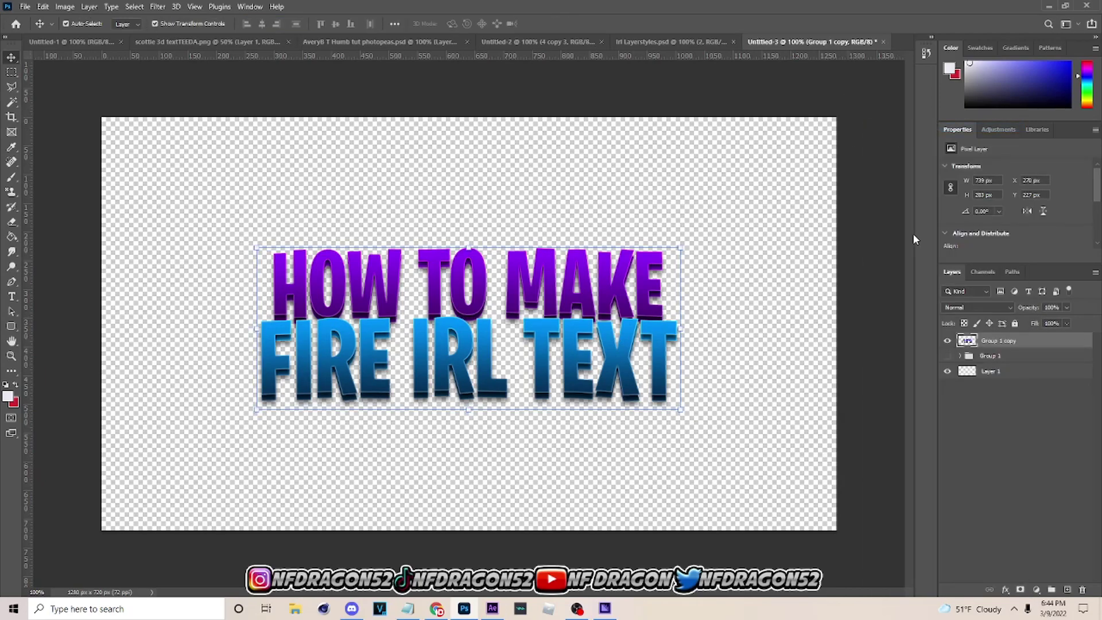
- Add a drop shadow with 69% opacity and a size of 6 px to the merged text copy
click(682, 347)
drag(855, 250, 854, 228)
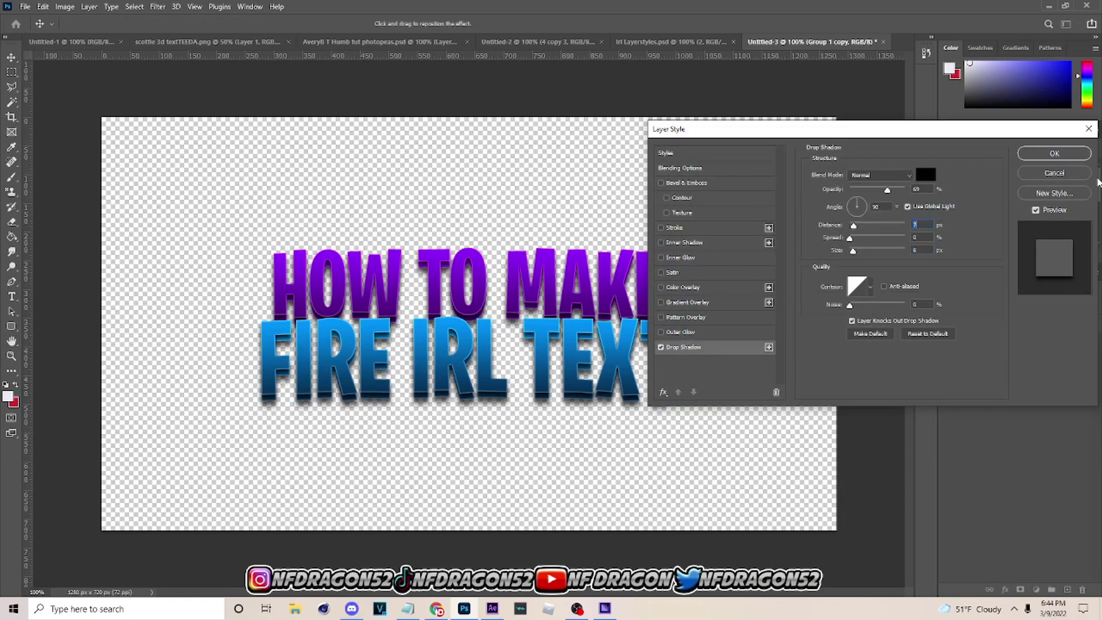
click(1075, 153)
- Duplicate the shadowed text layer, merge the duplicate with a new empty layer and hide the original text copy
key(ctrl+j)
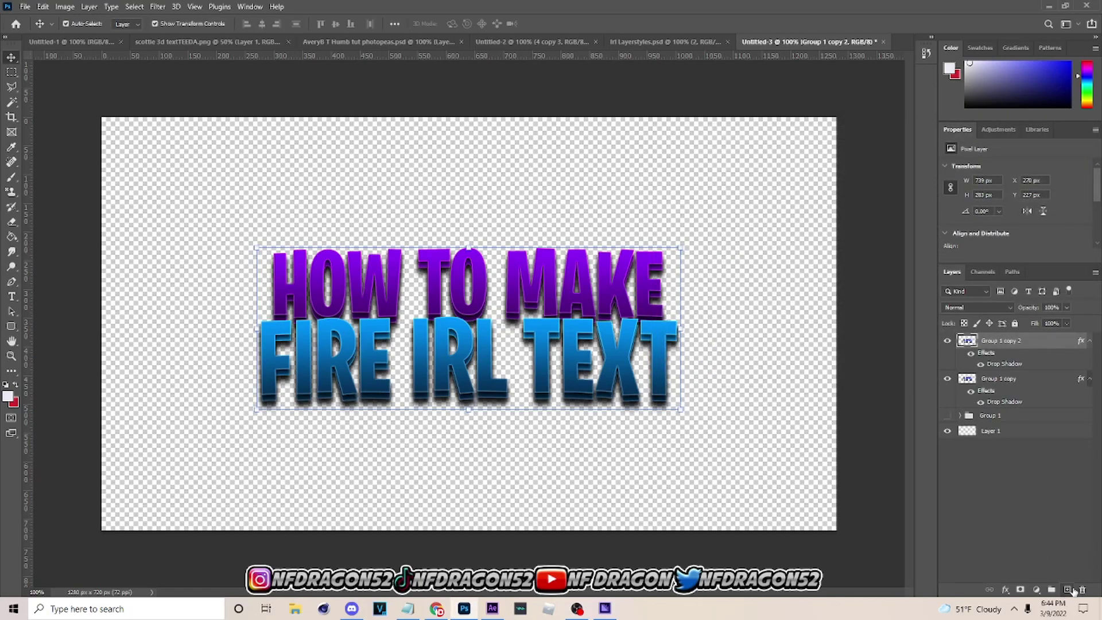
click(1067, 589)
shift+click(1014, 360)
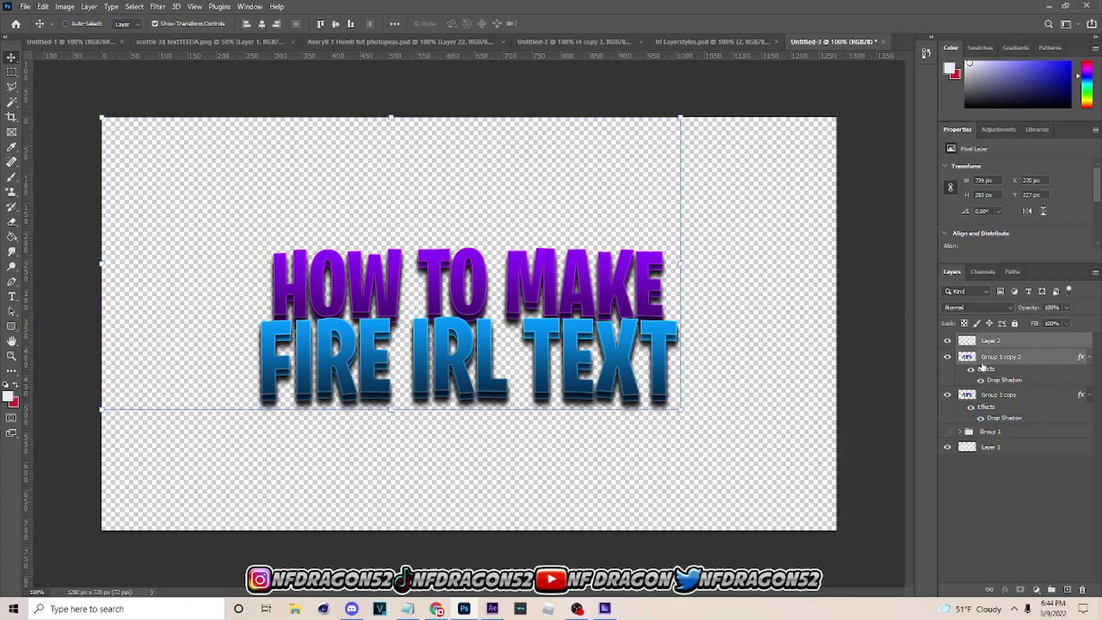
key(ctrl+e)
click(947, 357)
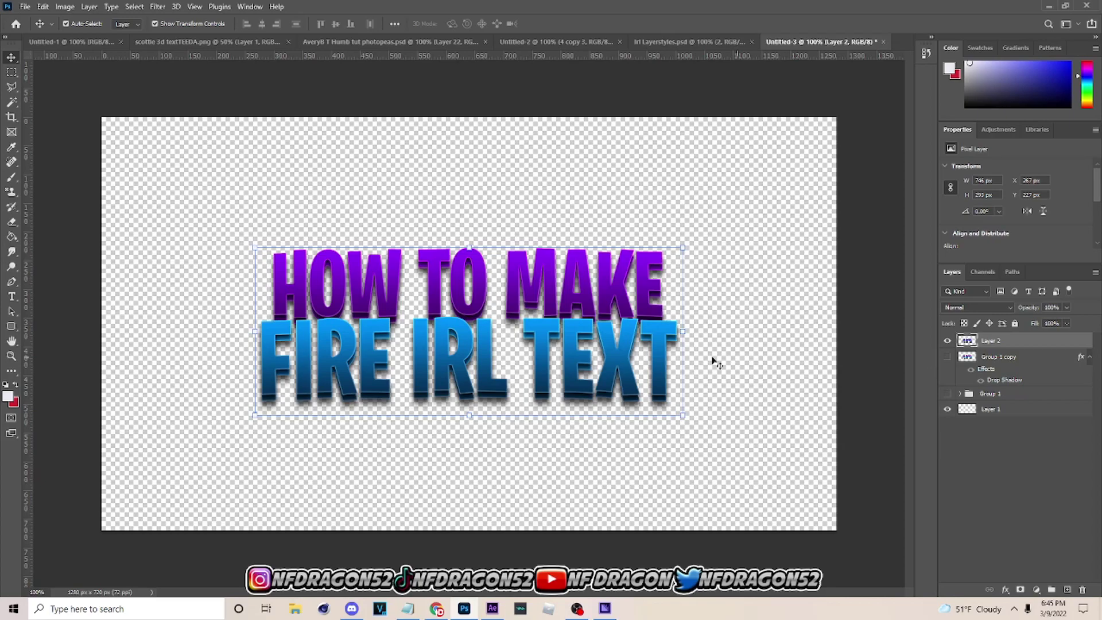
- Convert the merged text layer to a smart object and open it in Magic Bullet PhotoLooks
right_click(1022, 340)
click(928, 269)
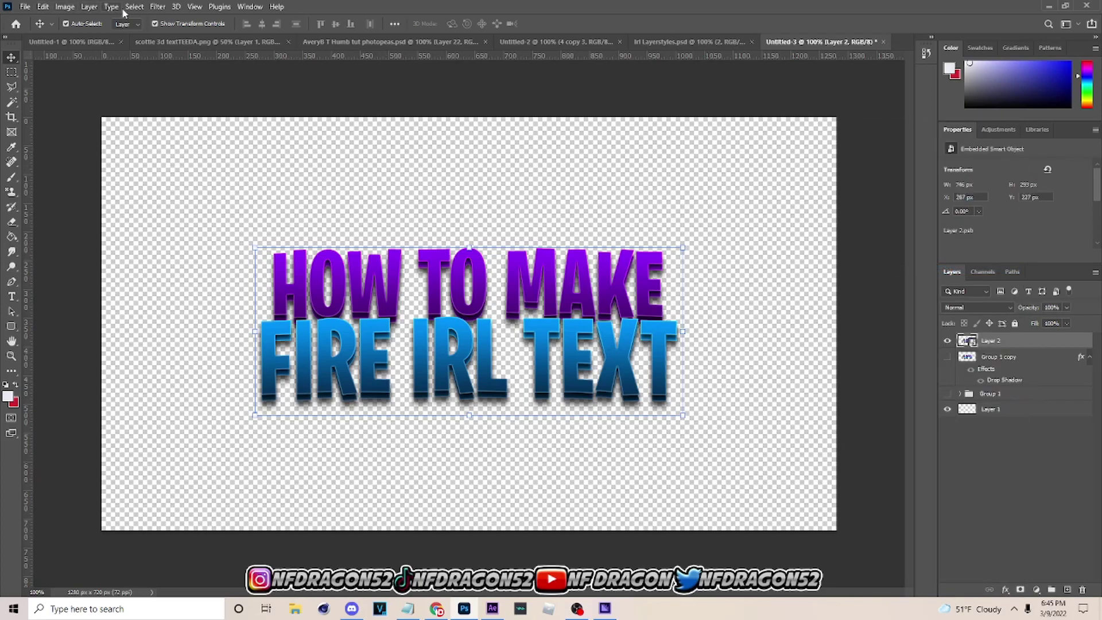
click(157, 6)
mouse_move(213, 270)
click(307, 270)
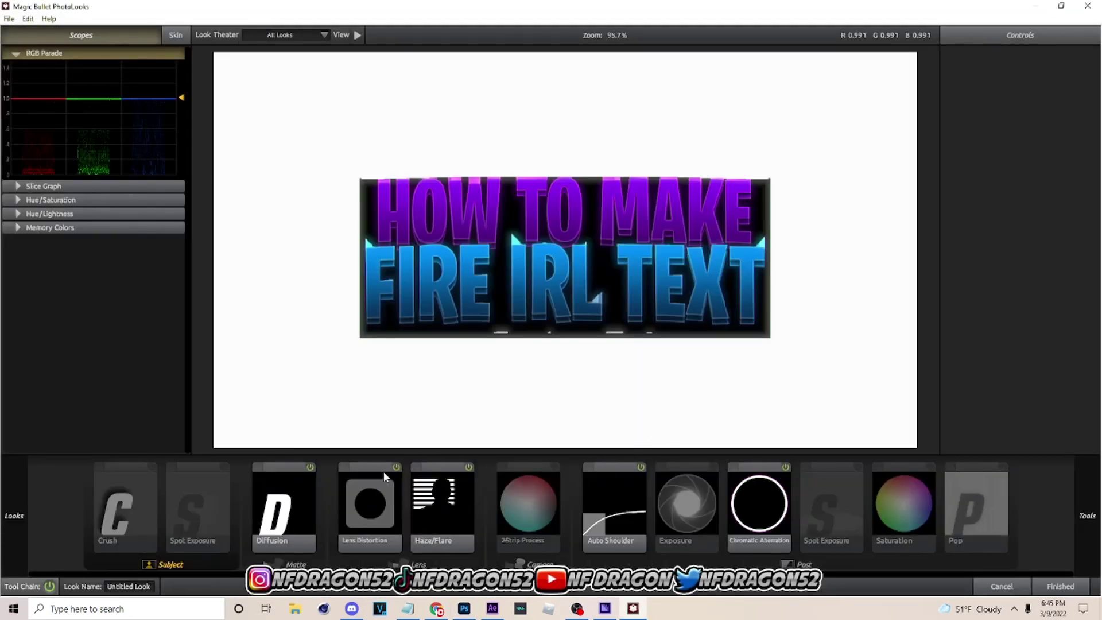
- Adjust the Diffusion effect to a size of 1.78%, a grade of 1.65 and a glow of 100%
click(387, 476)
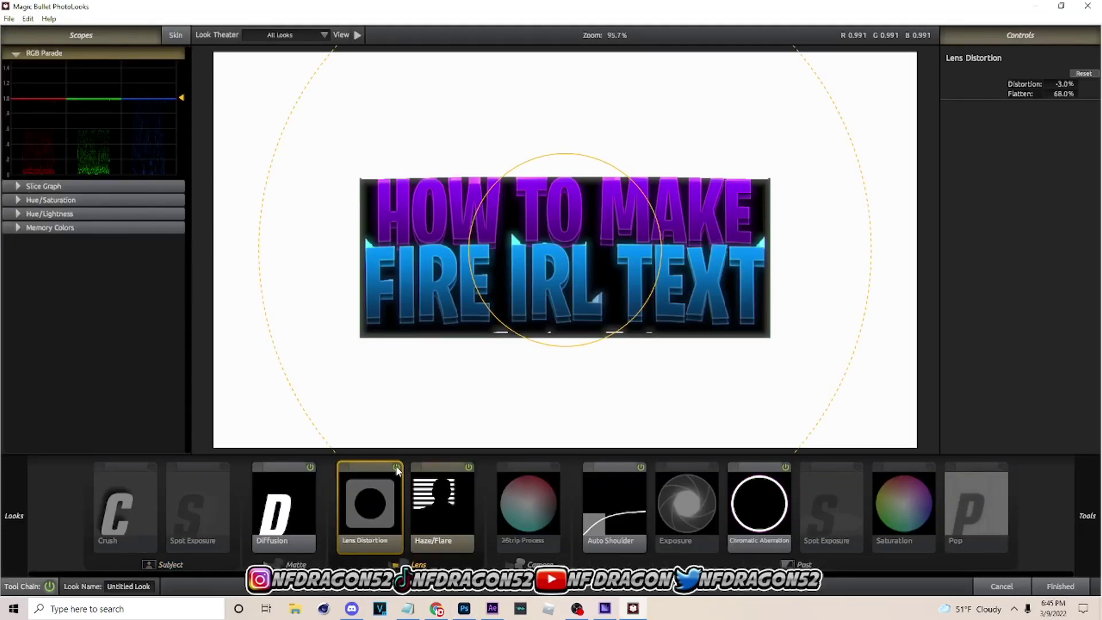
click(299, 497)
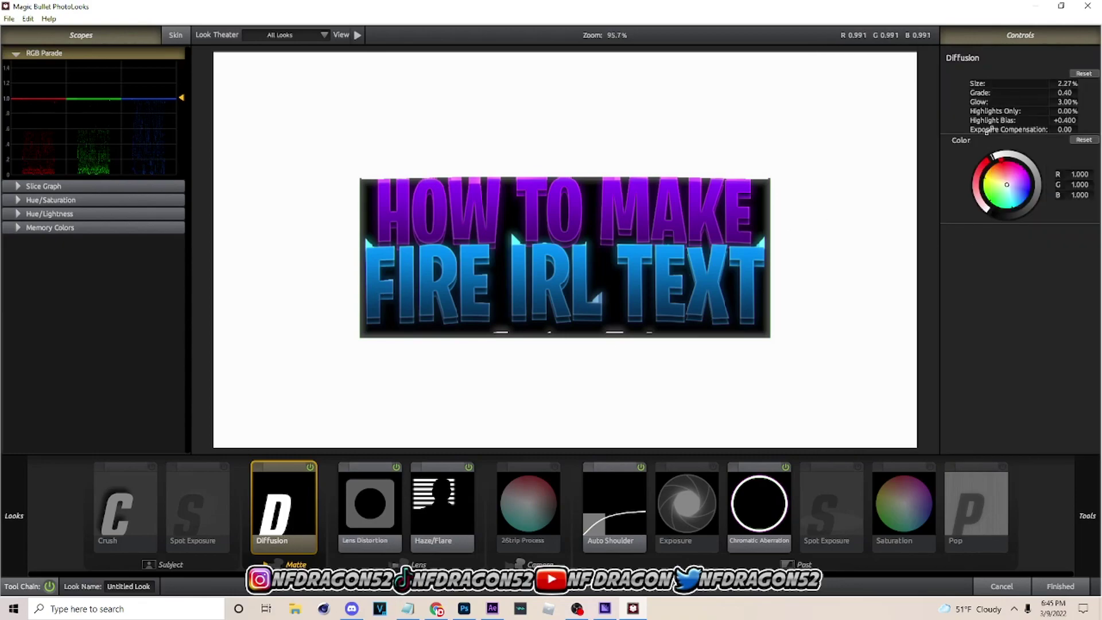
mouse_move(1071, 85)
mouse_down()
mouse_move(1048, 85)
mouse_move(1067, 85)
mouse_up()
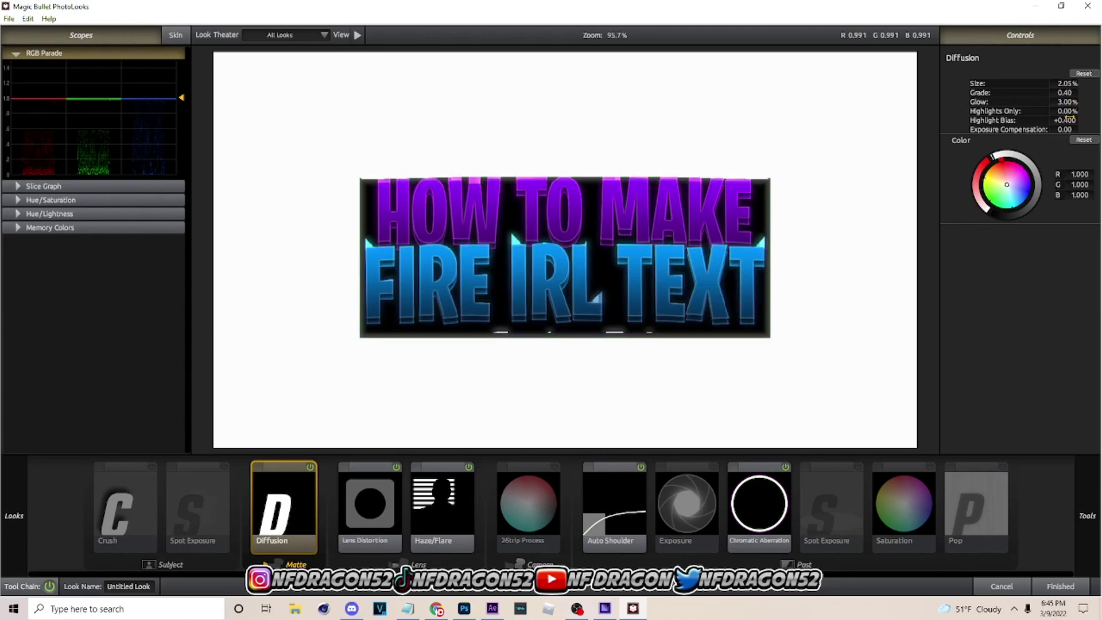
drag(1069, 102, 1051, 101)
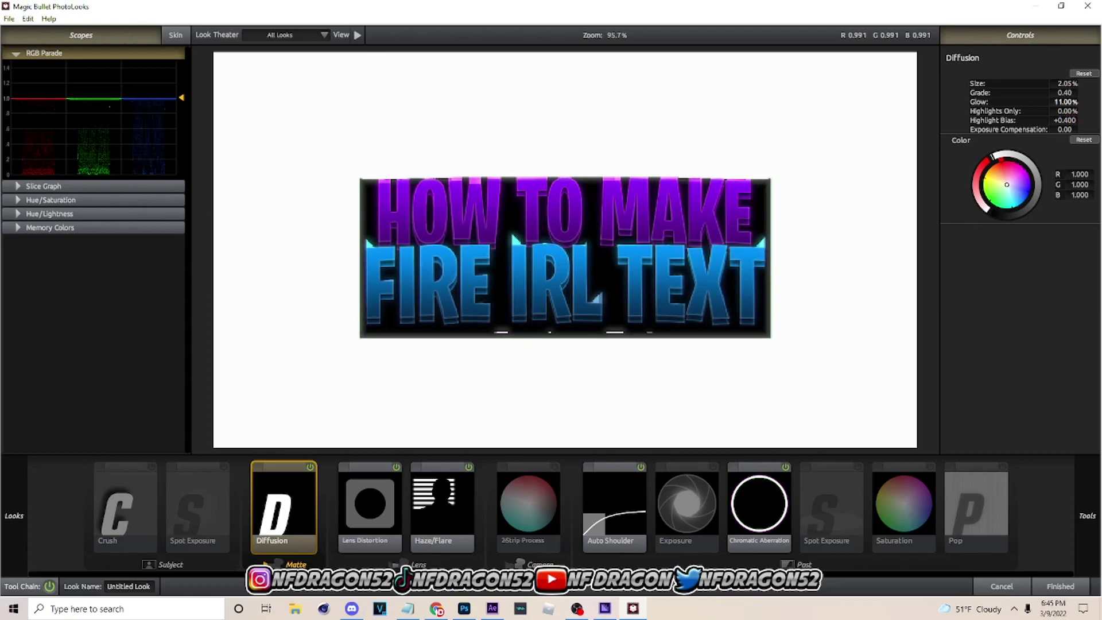
mouse_move(1065, 93)
mouse_down()
mouse_move(1078, 93)
mouse_move(1052, 83)
mouse_move(1075, 83)
mouse_up()
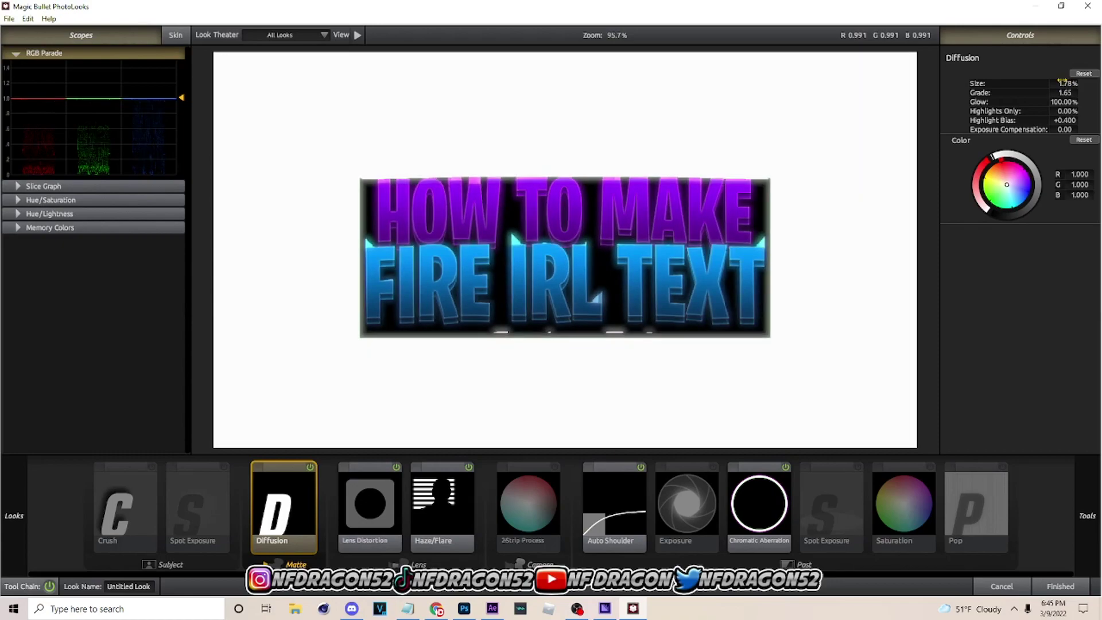
- Disable Lens Distortion, adjust the Green/Magenta amount of Chromatic Aberration and apply the finished look to the text
click(368, 504)
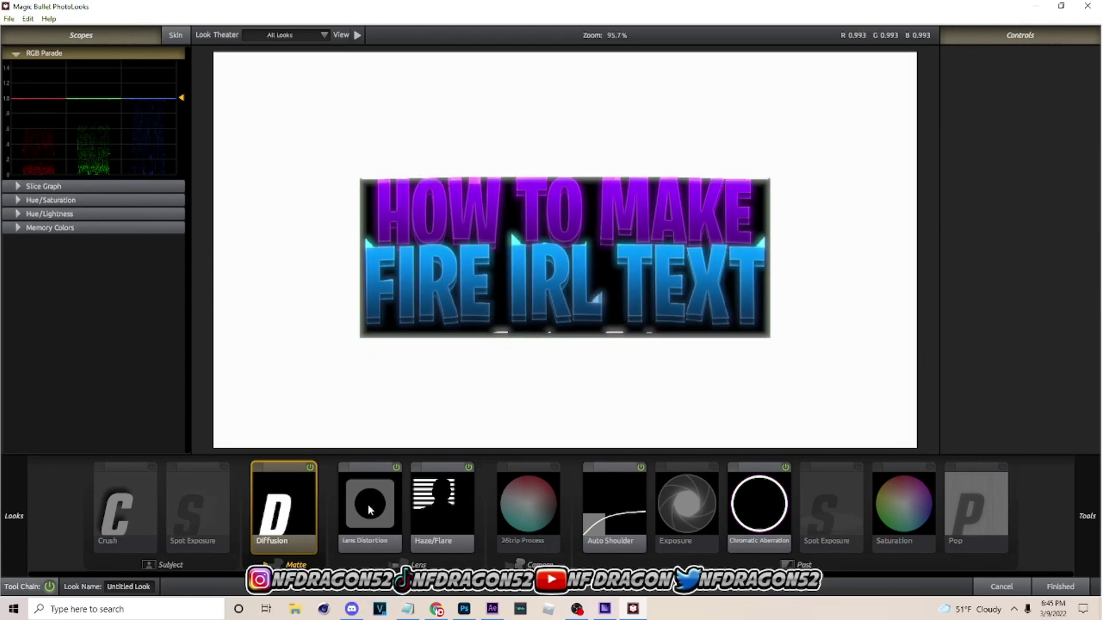
click(414, 469)
click(746, 500)
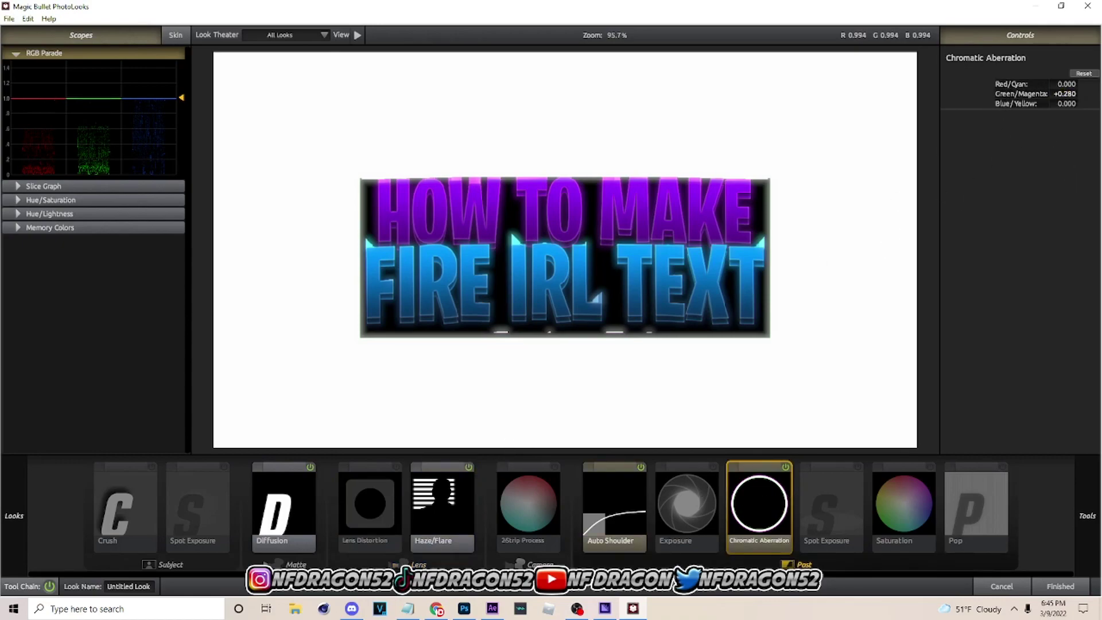
drag(1064, 94, 1058, 93)
click(1060, 586)
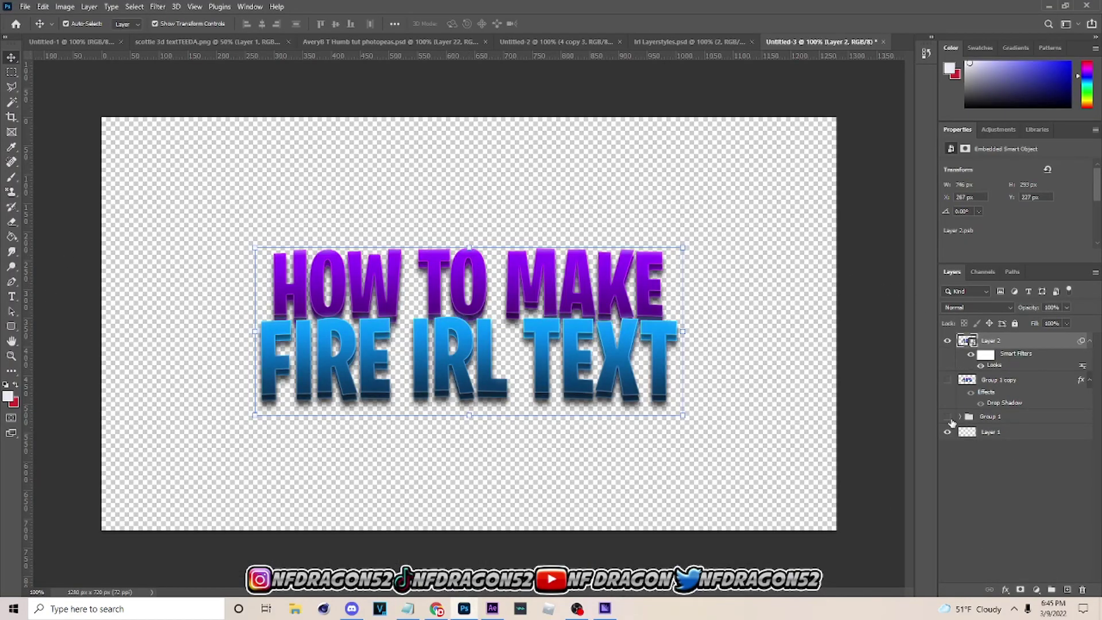
- Apply the Topaz Adjust 5 filter with the Mild Details preset to the text smart object
click(158, 6)
mouse_move(177, 268)
mouse_move(251, 281)
click(327, 279)
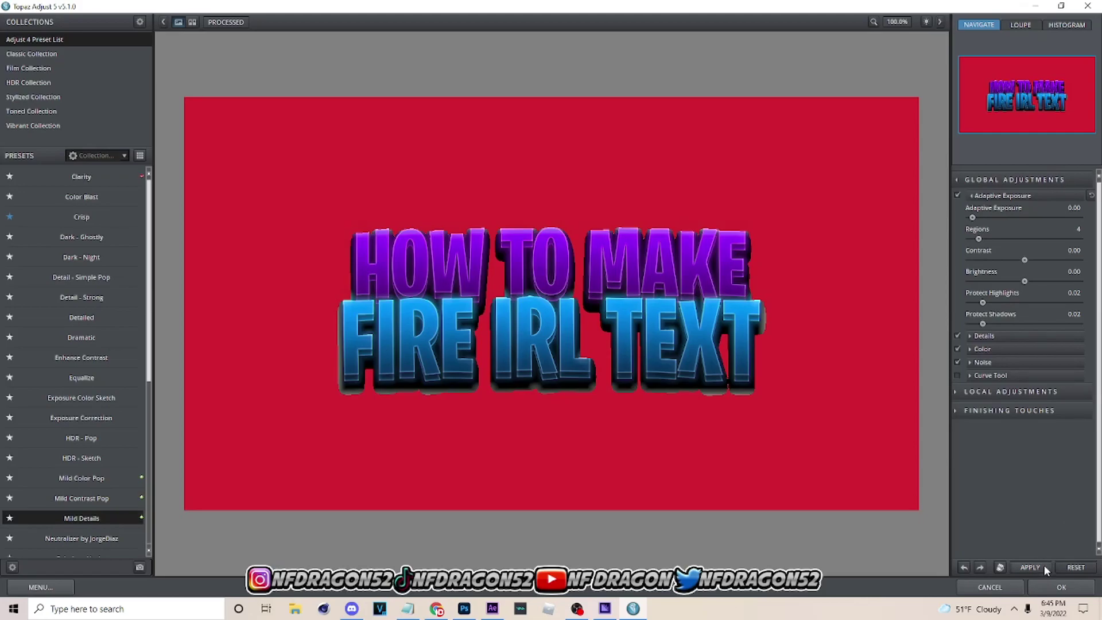
click(1042, 583)
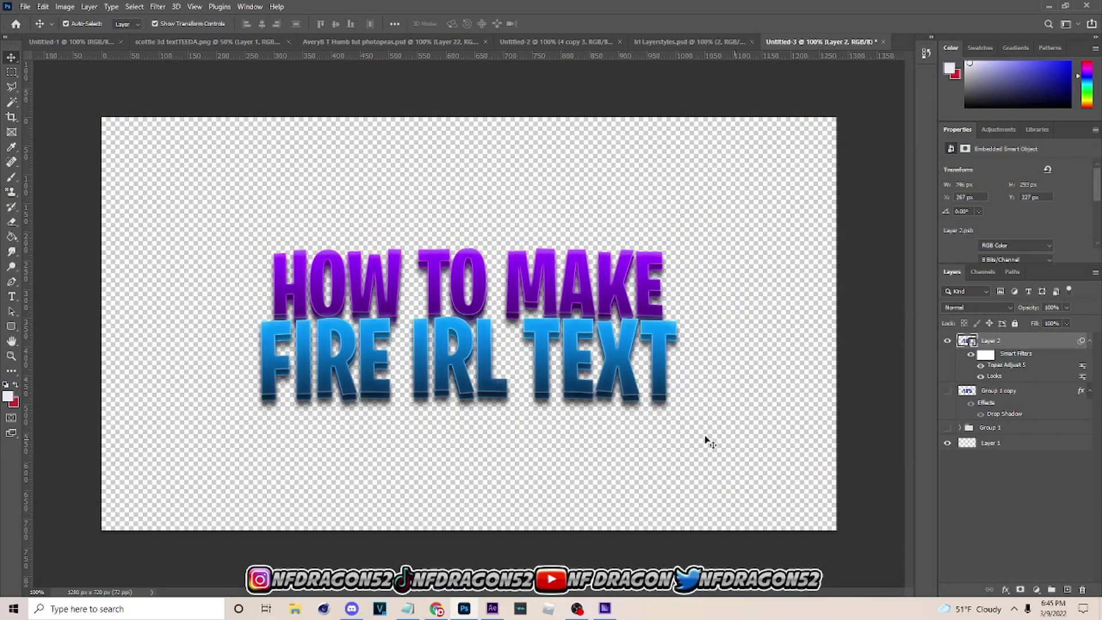
- Add a new layer directly above the hidden Group 1 and fill it with black (000000) as a backdrop
click(983, 335)
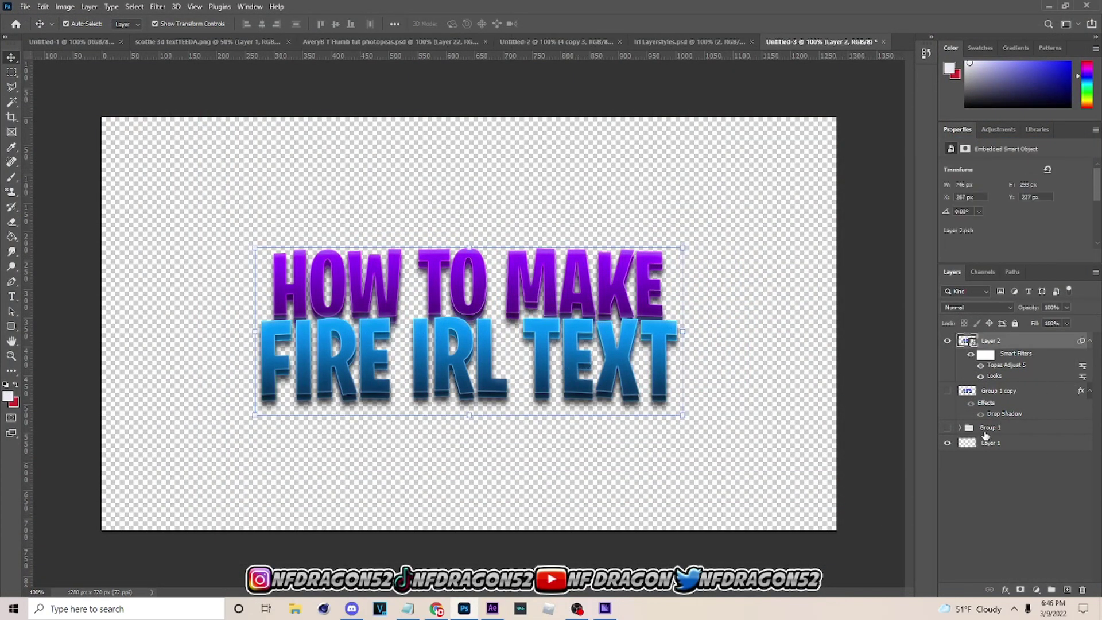
click(985, 435)
click(1067, 589)
key(g)
click(8, 396)
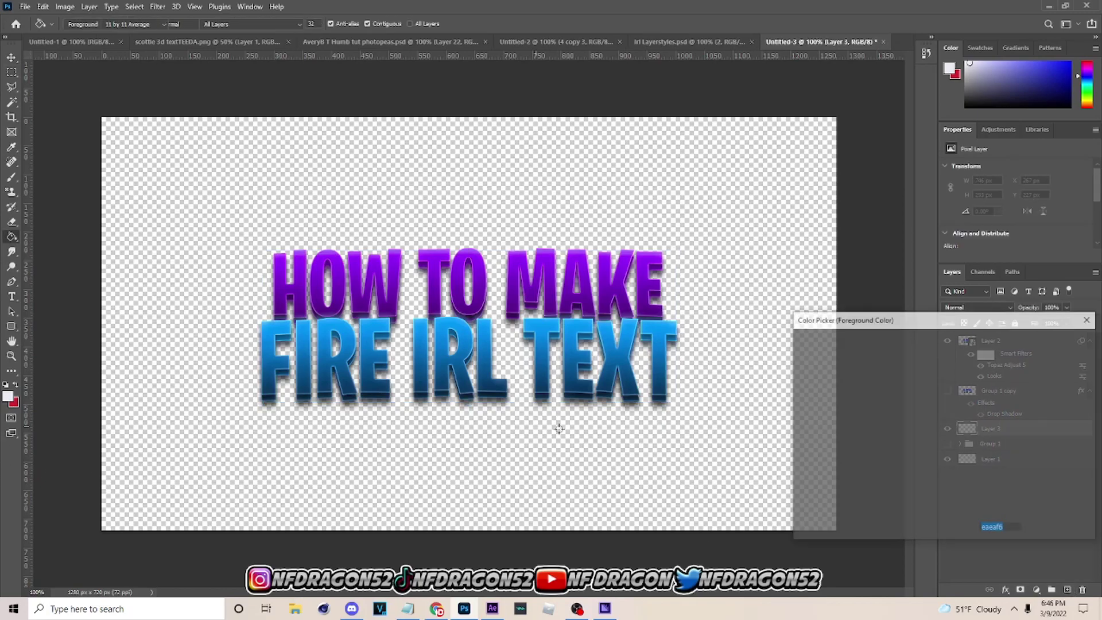
text(000000)
click(540, 181)
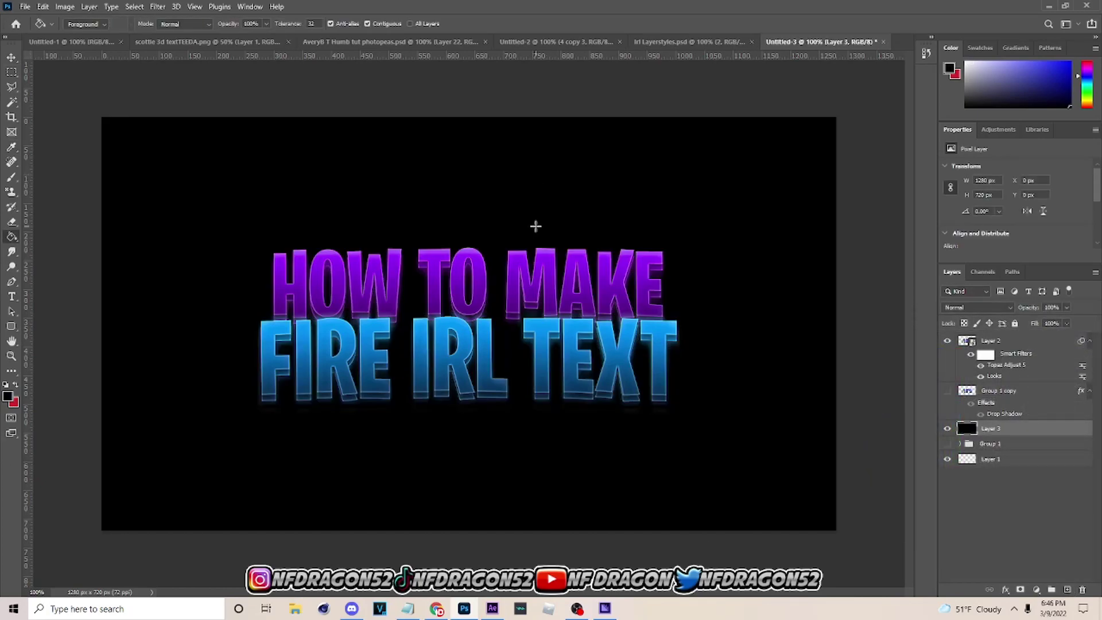
- Duplicate the filtered text smart object above the black backdrop
key(v)
click(579, 307)
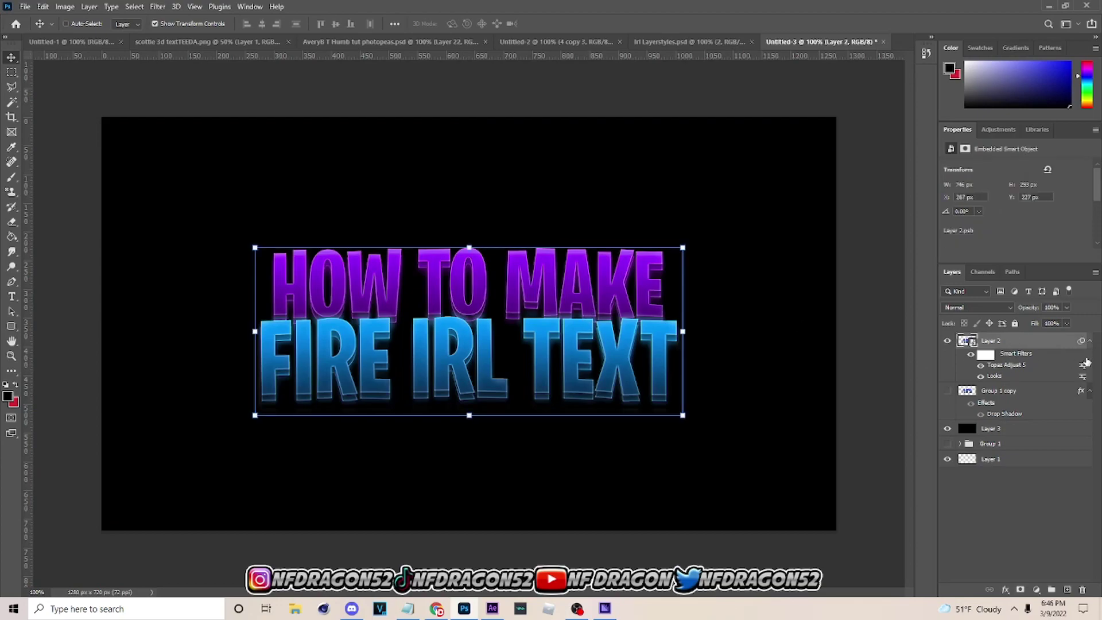
key(ctrl+j)
click(158, 7)
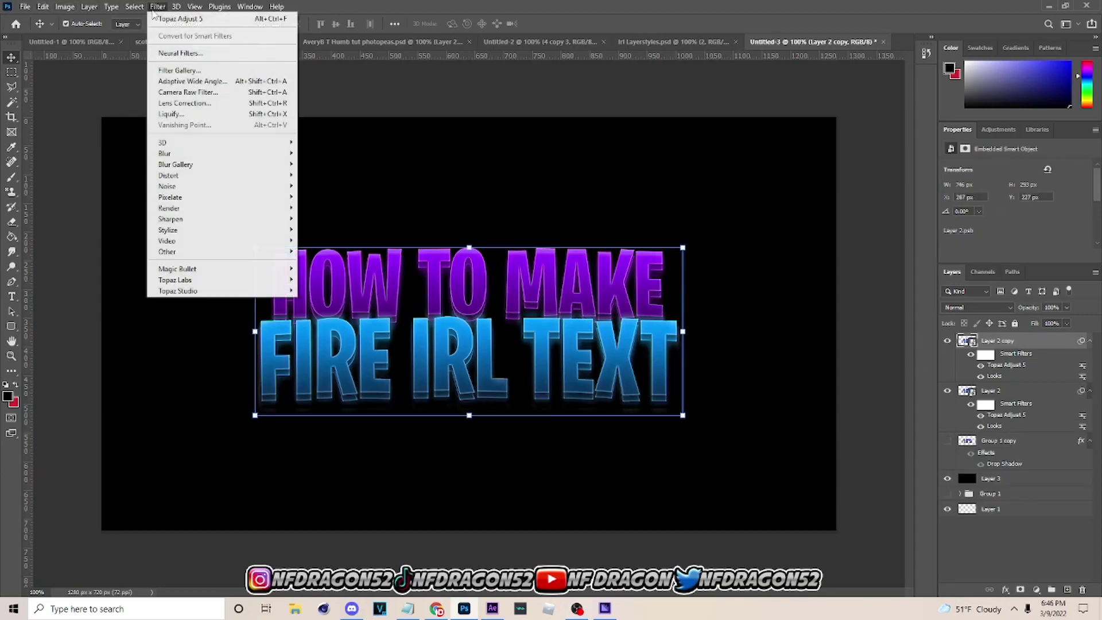
mouse_move(209, 156)
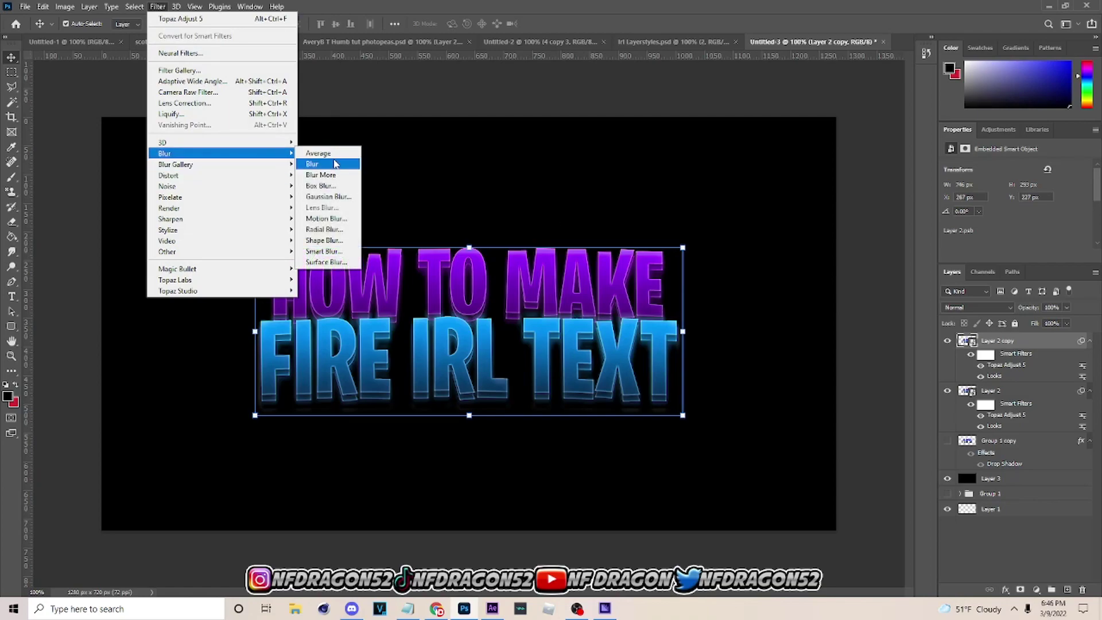
click(335, 164)
key(ctrl+z)
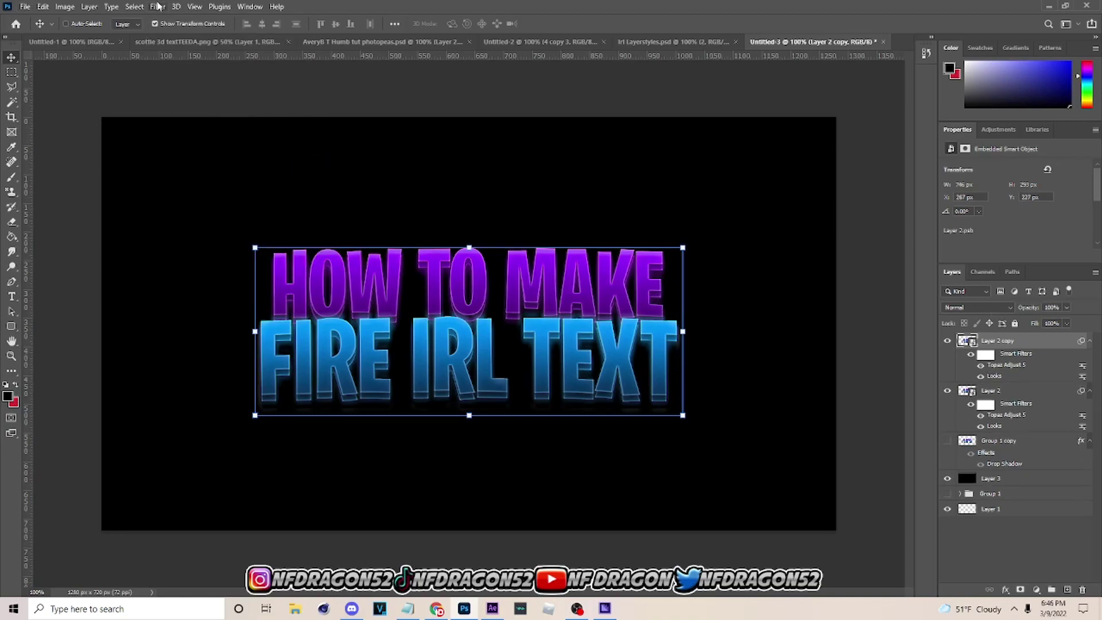
- Apply a Gaussian Blur with a 2.2 px radius to the duplicated text layer
click(158, 7)
mouse_move(205, 154)
click(330, 196)
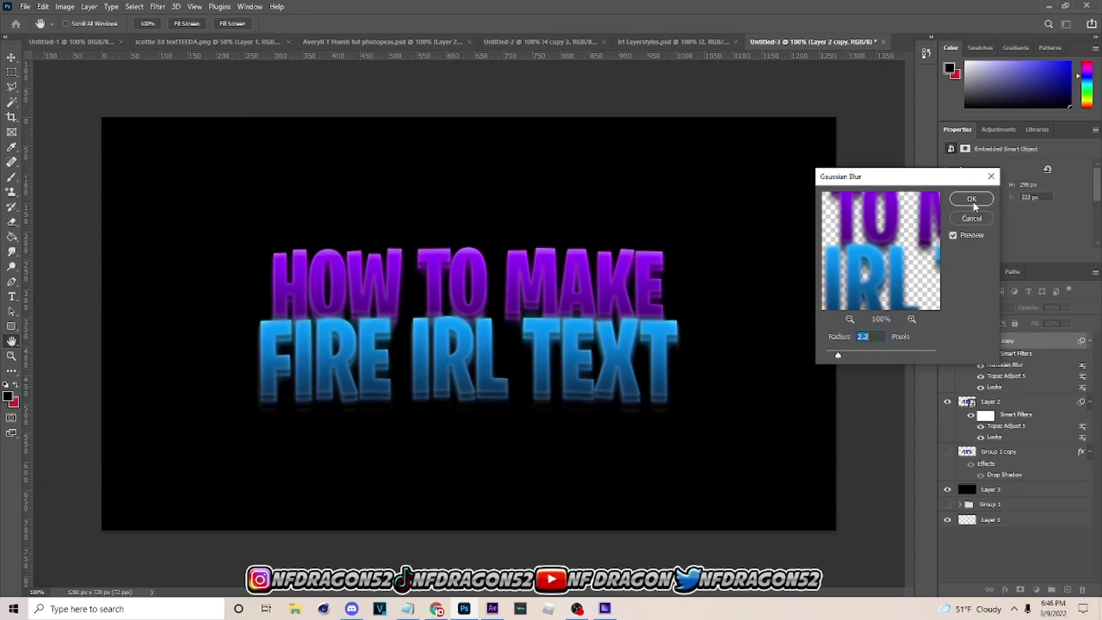
click(971, 199)
- Set the blurred text copy to the Lighter Color blend mode and reduce its opacity to 14%
click(976, 307)
click(983, 429)
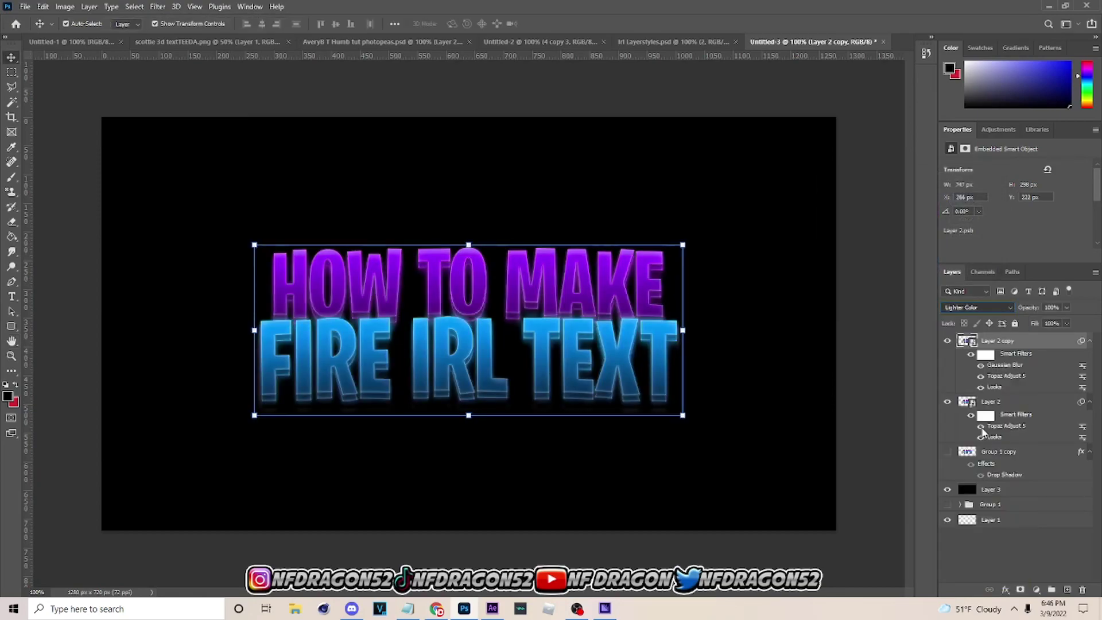
click(1067, 308)
drag(1072, 319, 1021, 322)
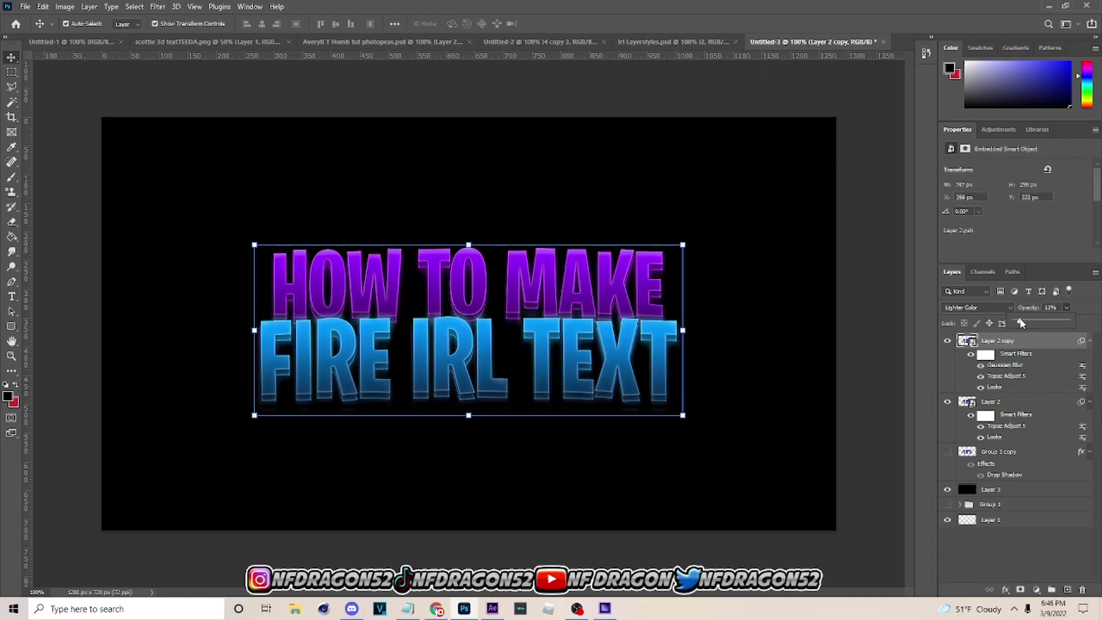
- On a new top layer, paint soft purple glow spots around HOW TO MAKE with a 100 px brush, sampling colours from the letters
click(1067, 590)
key(b)
key(bracketleft)
key(bracketleft)
key(bracketleft)
key(bracketleft)
alt+click(281, 270)
click(279, 271)
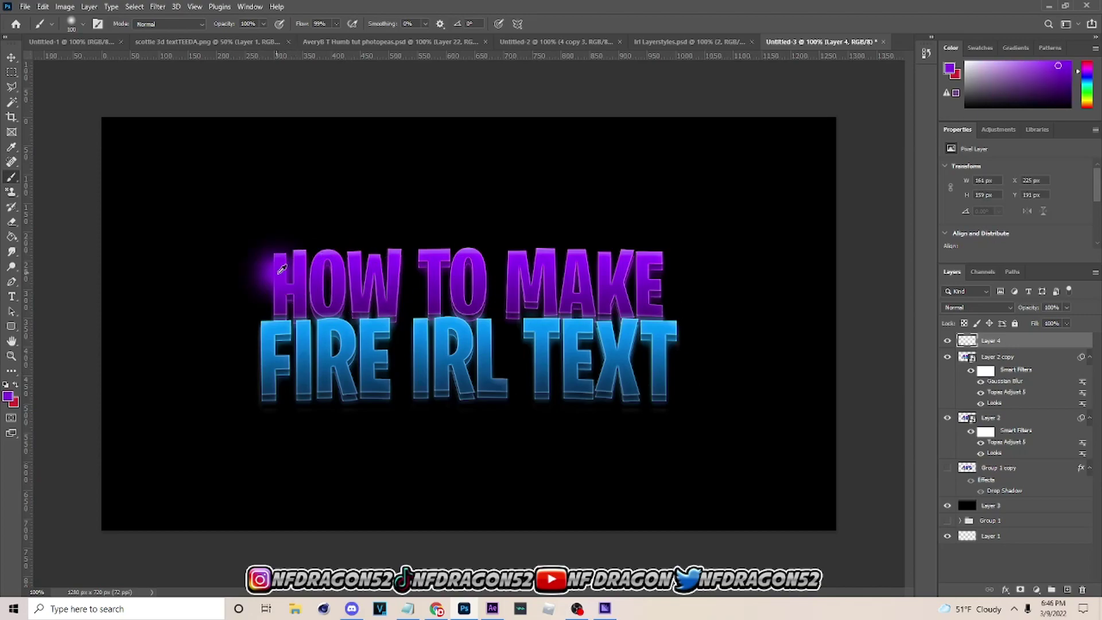
alt+click(339, 311)
click(392, 261)
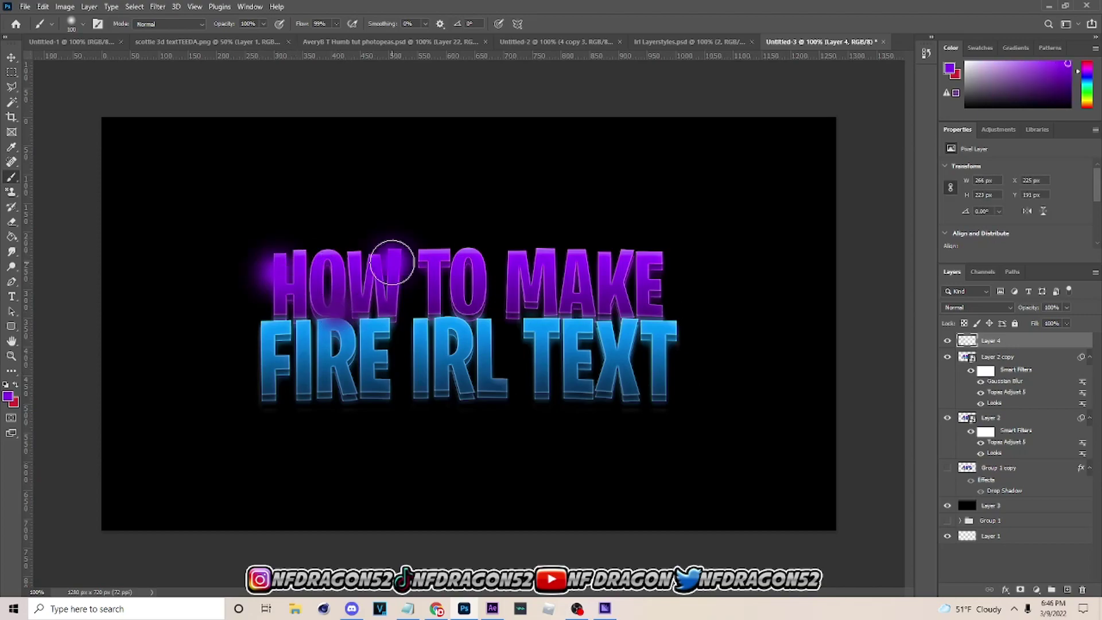
alt+click(435, 296)
click(481, 258)
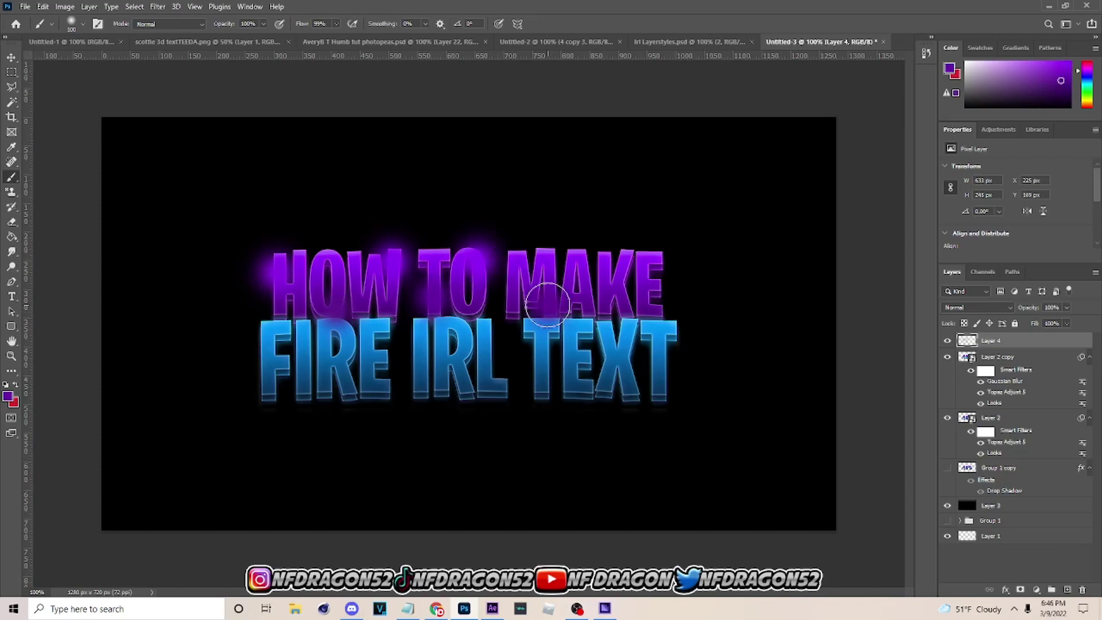
alt+click(577, 263)
click(578, 261)
alt+click(624, 306)
click(625, 303)
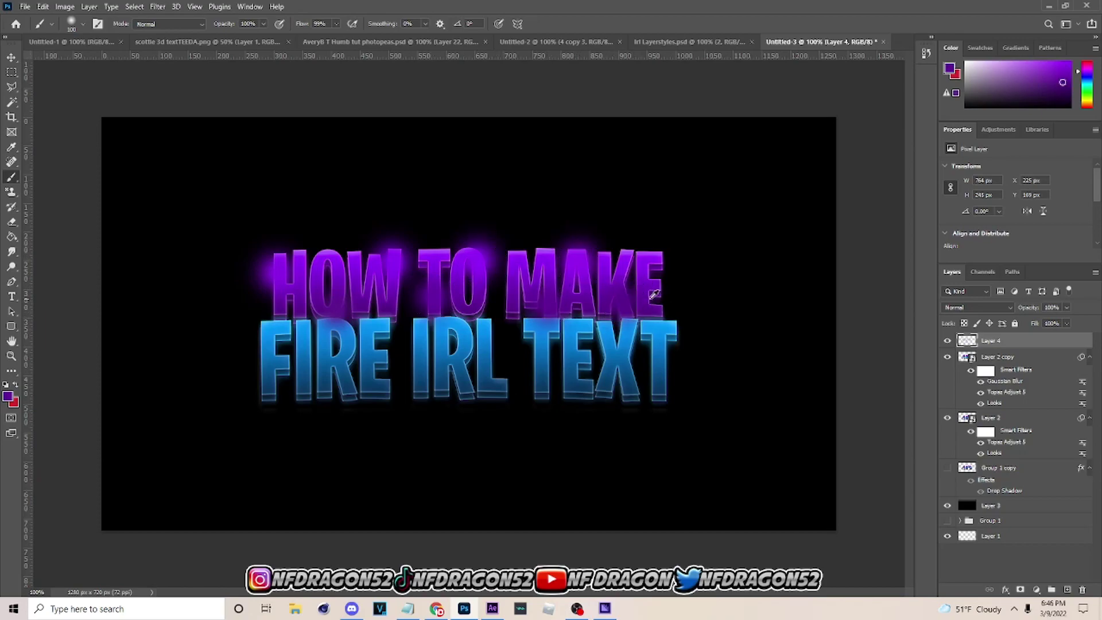
click(655, 259)
- Paint soft blue glow spots across FIRE IRL TEXT on the same layer, sampling blues from the letters
alt+click(658, 357)
click(654, 364)
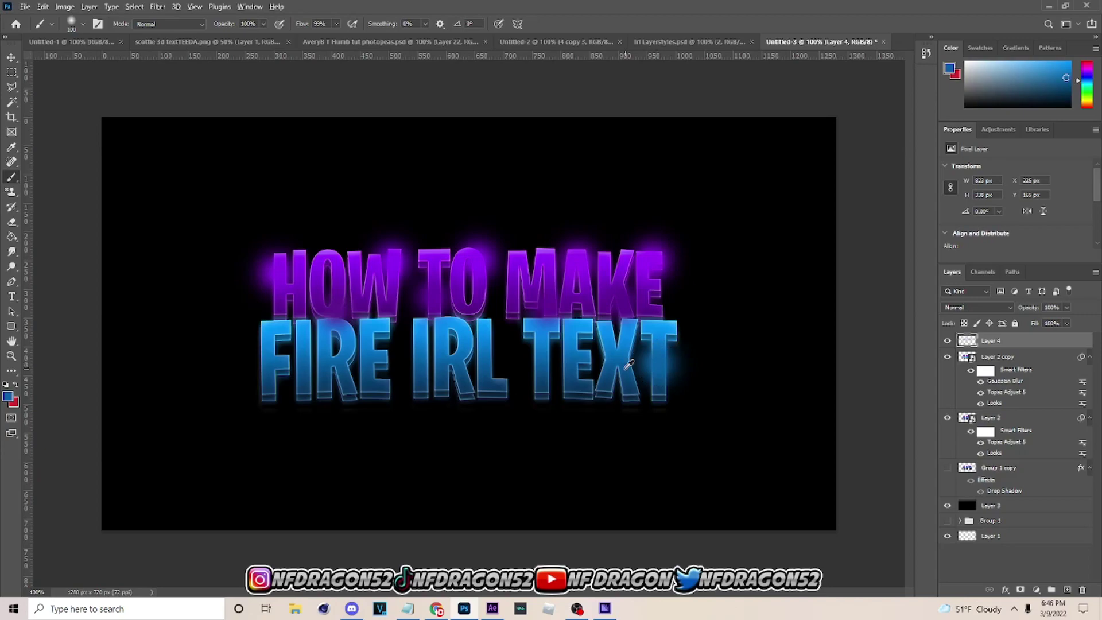
click(577, 341)
alt+click(572, 375)
alt+click(533, 335)
click(533, 333)
alt+click(480, 369)
click(481, 369)
alt+click(428, 343)
click(427, 343)
alt+click(450, 358)
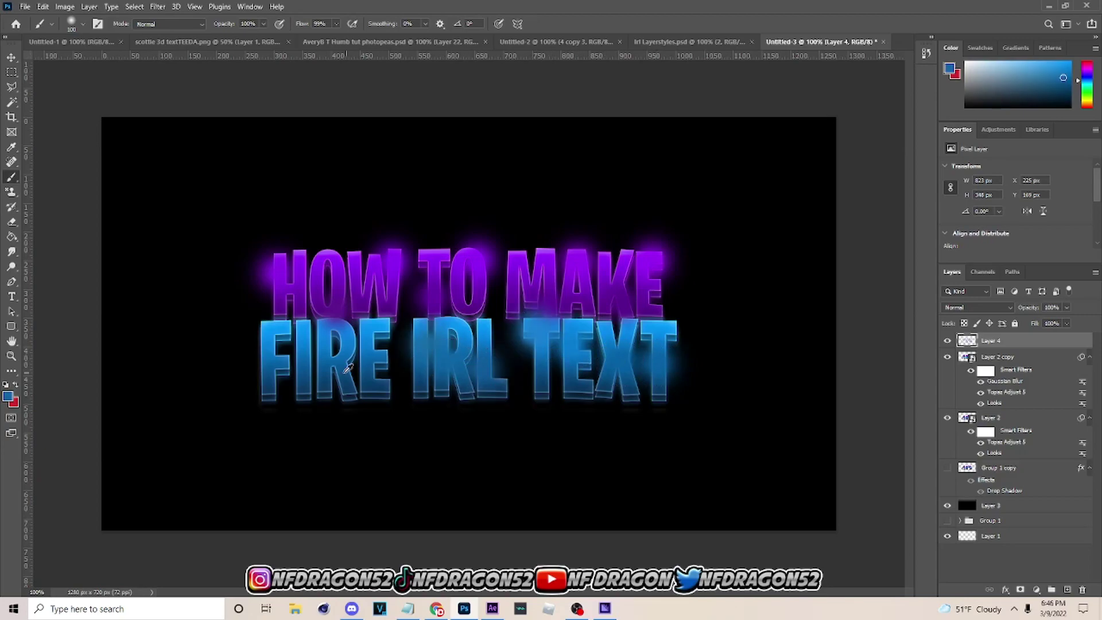
alt+click(373, 353)
alt+click(303, 372)
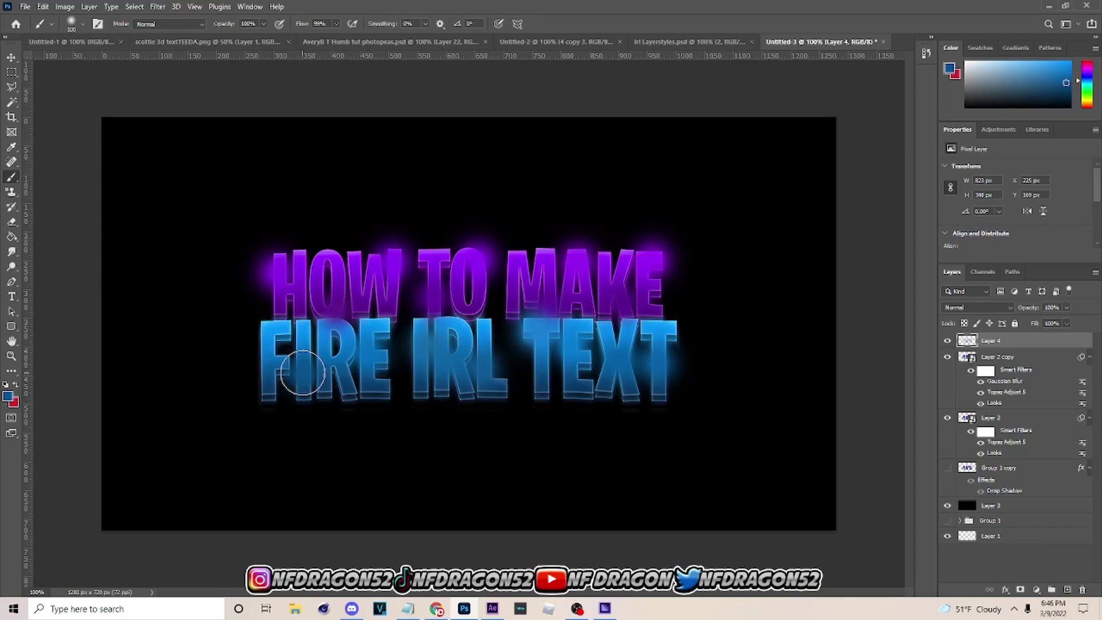
click(264, 341)
- Set the blend mode of the painted glow layer to Screen
click(976, 307)
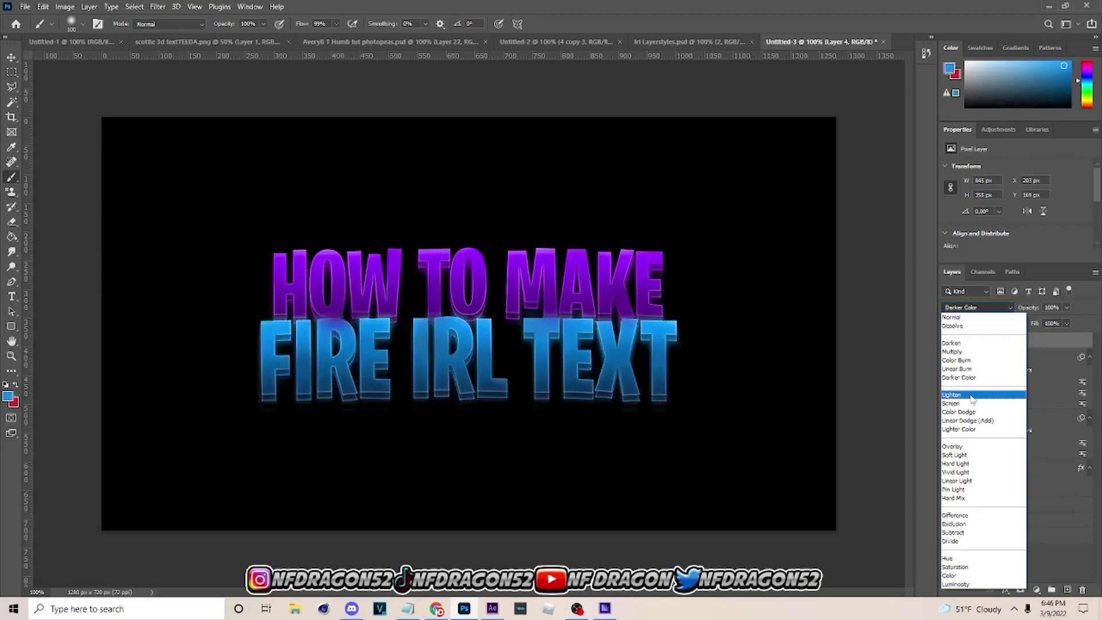
click(970, 397)
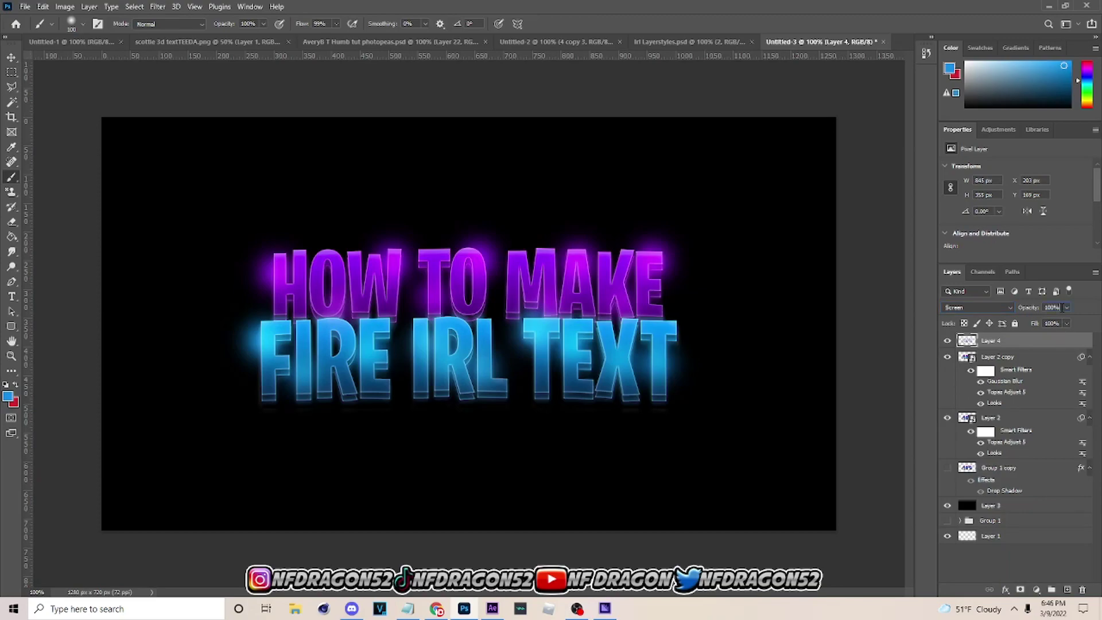
- Lower the painted glow layer's opacity and add a small Outer Glow effect to the main text smart object
drag(1031, 323, 1036, 323)
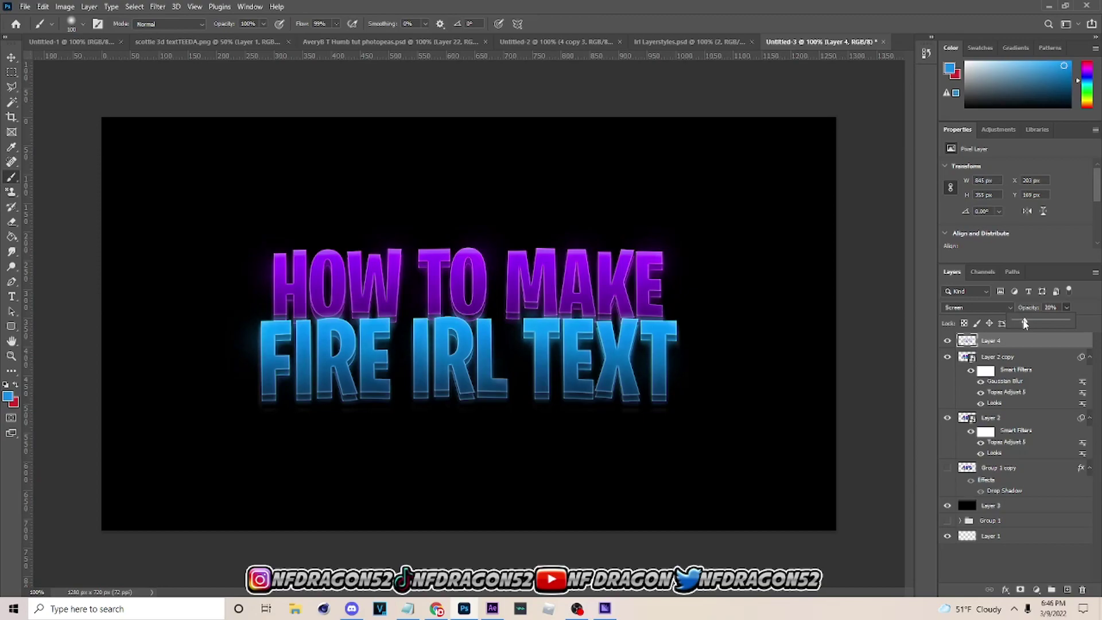
click(1025, 418)
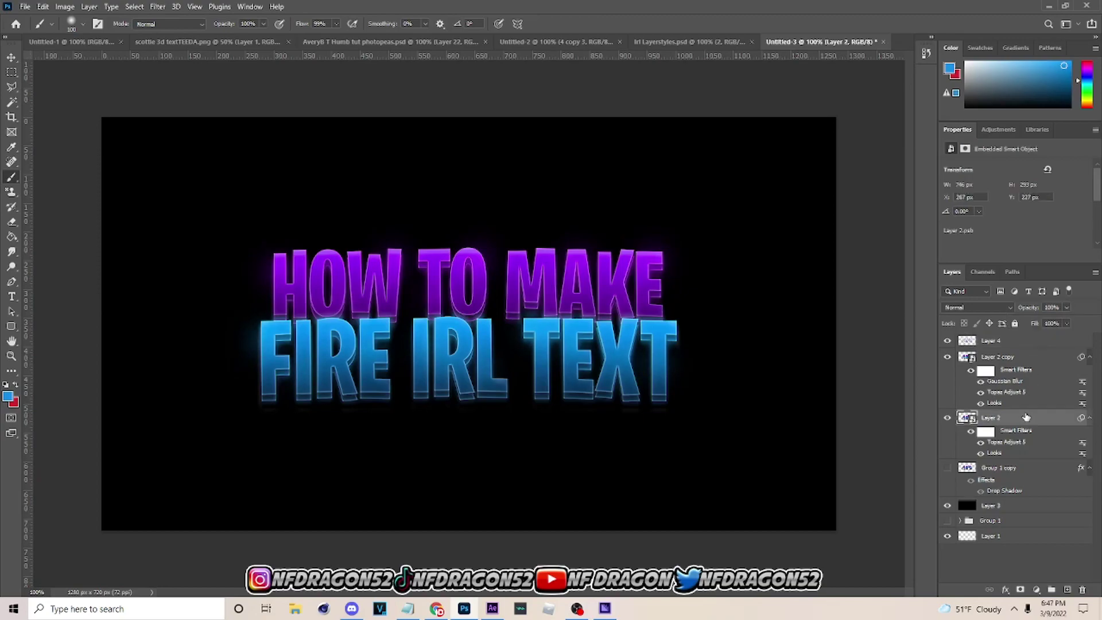
right_click(1001, 415)
click(918, 107)
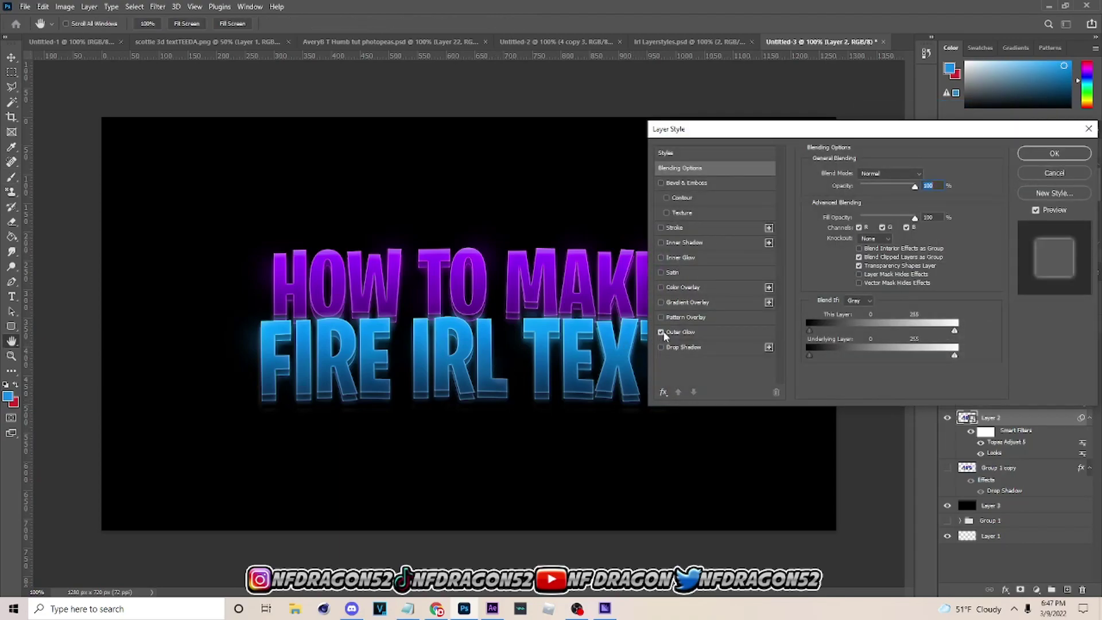
click(661, 332)
drag(855, 277, 852, 275)
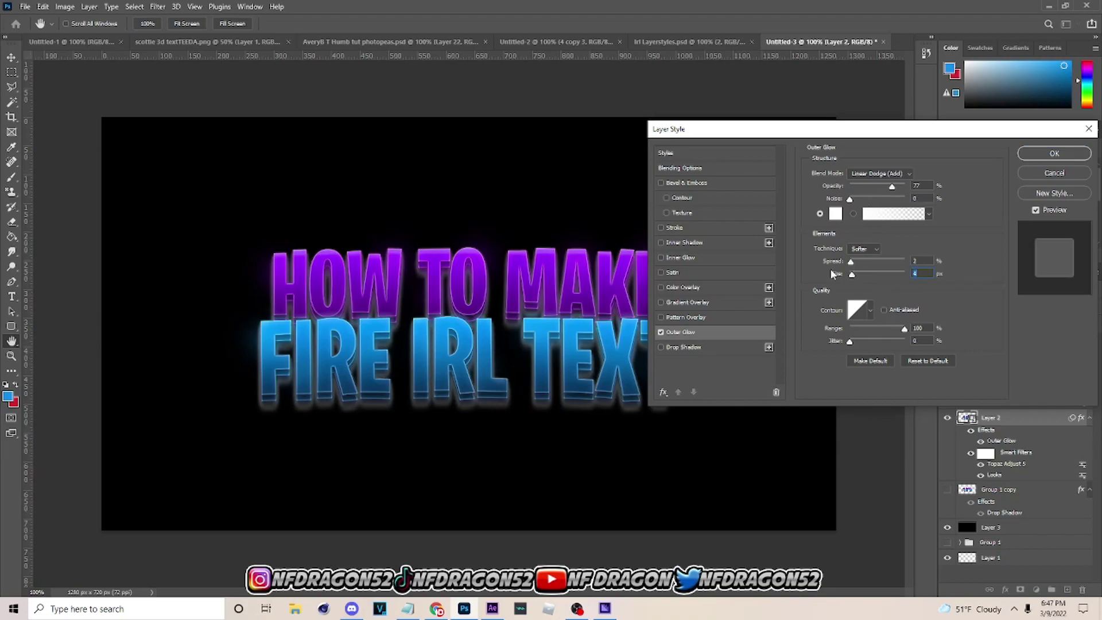
- Set the text's outer glow to white, Linear Dodge (Add), 24 px size and 36% opacity, and apply the layer style
click(879, 173)
click(869, 183)
click(876, 174)
click(879, 293)
click(836, 215)
drag(861, 373, 801, 348)
click(1055, 343)
drag(849, 272, 858, 273)
click(871, 187)
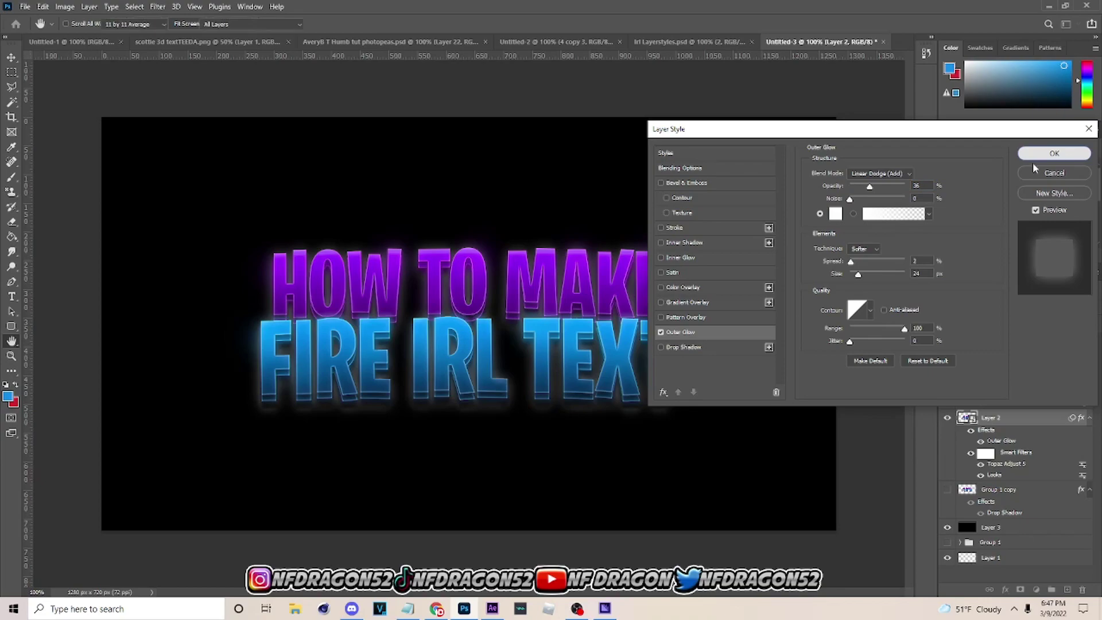
click(1054, 154)
- Place the thumbnail background image and its clipped Light adjustment layer directly above the black background layer
key(b)
click(519, 166)
click(568, 231)
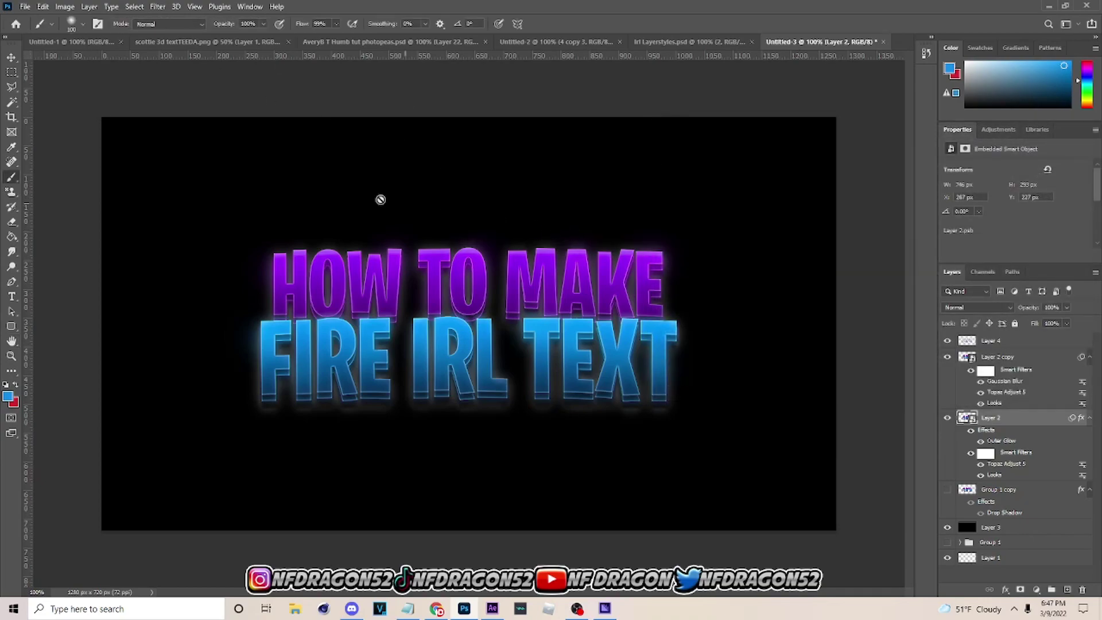
key(v)
click(824, 340)
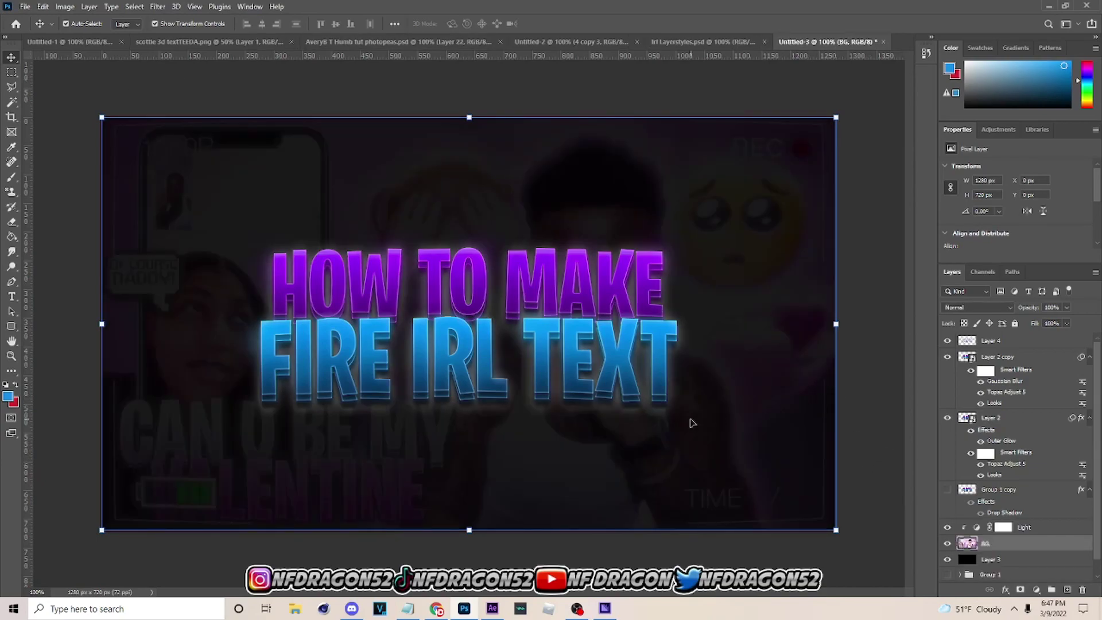
click(618, 345)
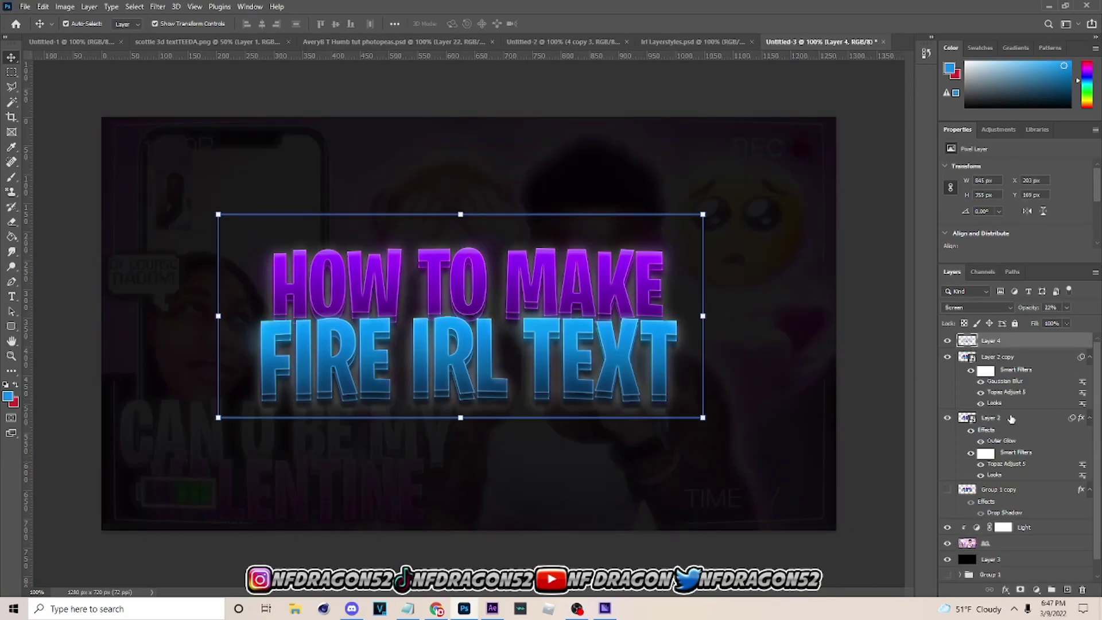
- Set the opacity of the painted glow layer to 43%
right_click(1012, 418)
click(923, 103)
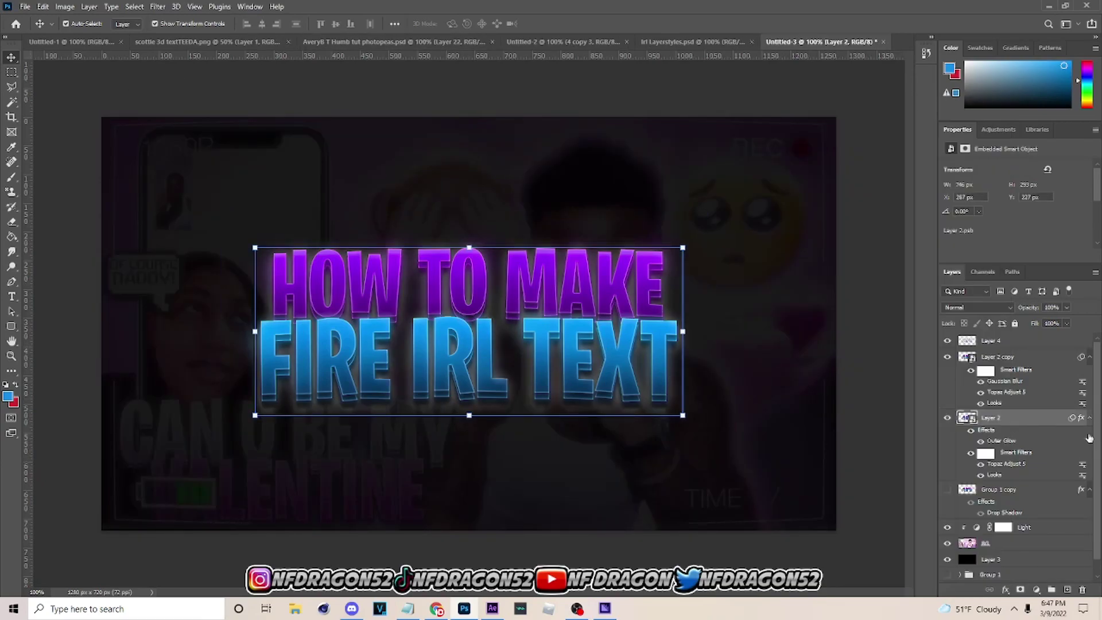
click(1015, 339)
click(1066, 308)
drag(1094, 322, 1066, 324)
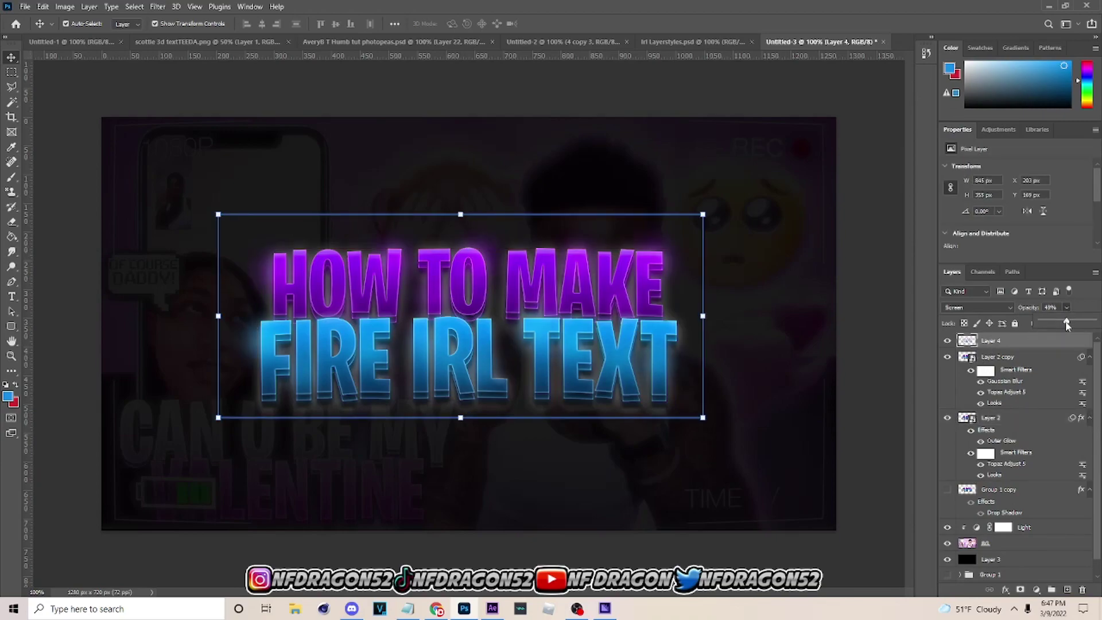
click(1030, 345)
- Darken the thumbnail background by setting the Light adjustment layer's Lightness to about -93
click(986, 542)
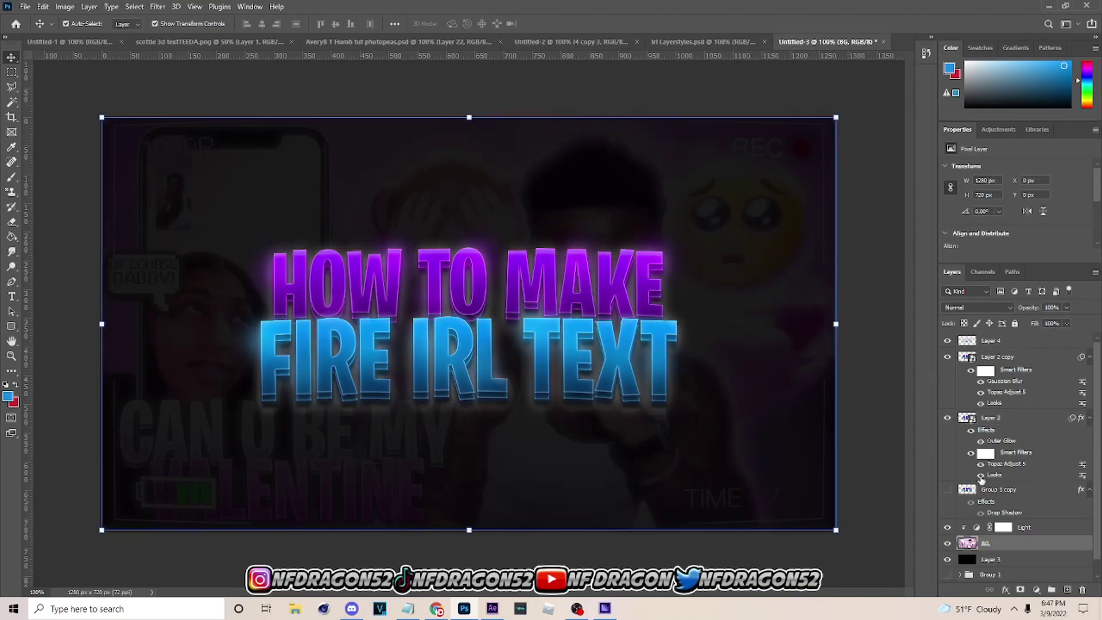
click(1004, 527)
drag(1015, 228, 952, 230)
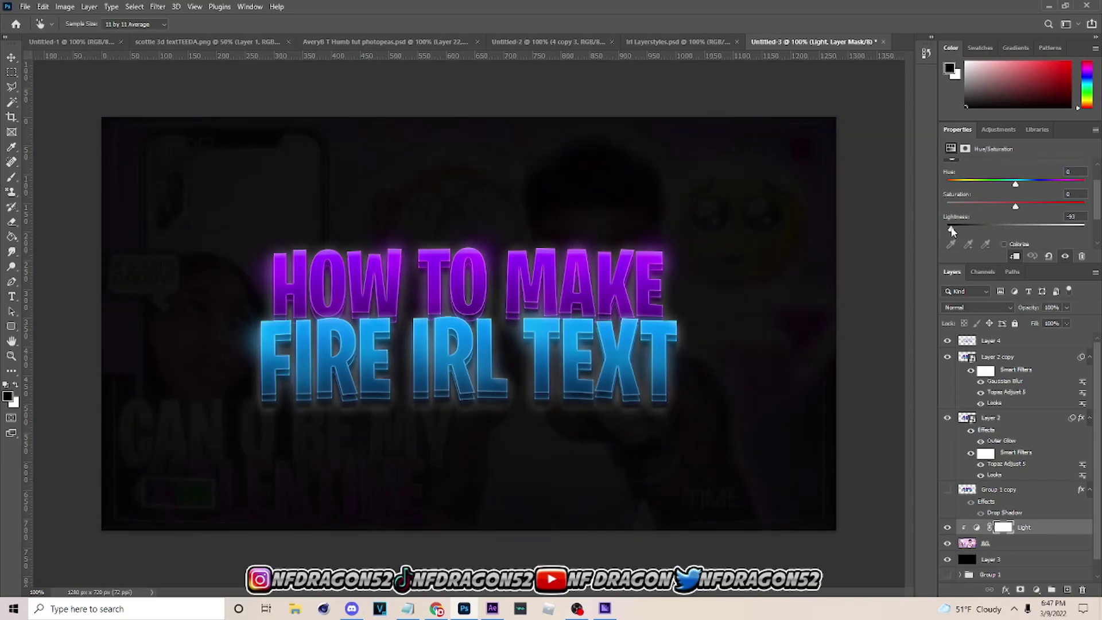
- Reduce the opacity of the main text layer's outer glow to 14%
click(1009, 485)
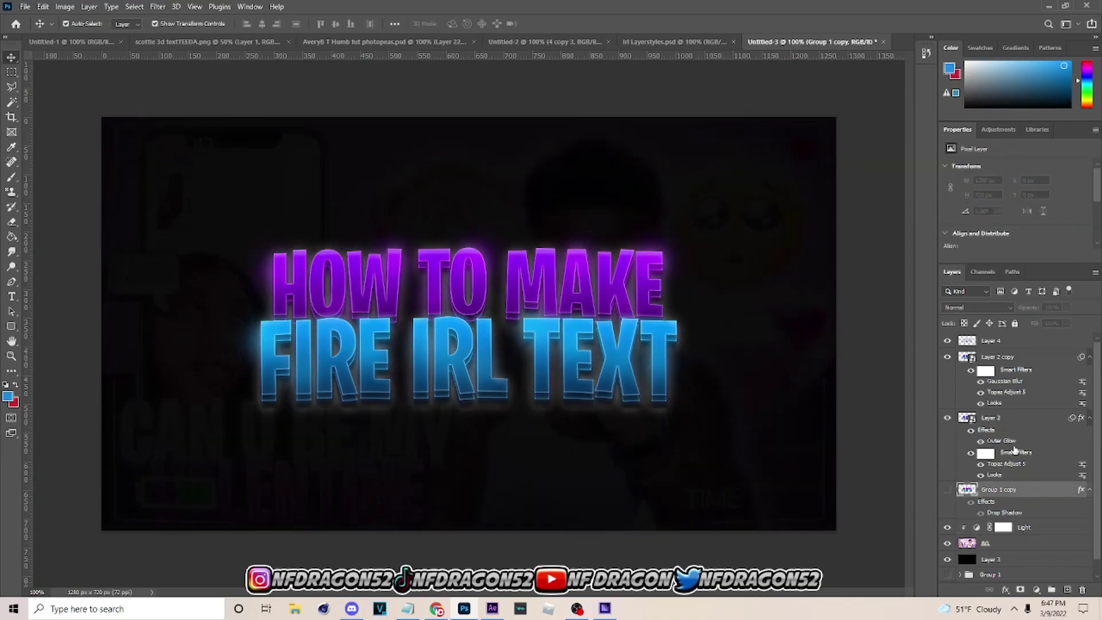
click(1013, 418)
right_click(1013, 418)
click(938, 104)
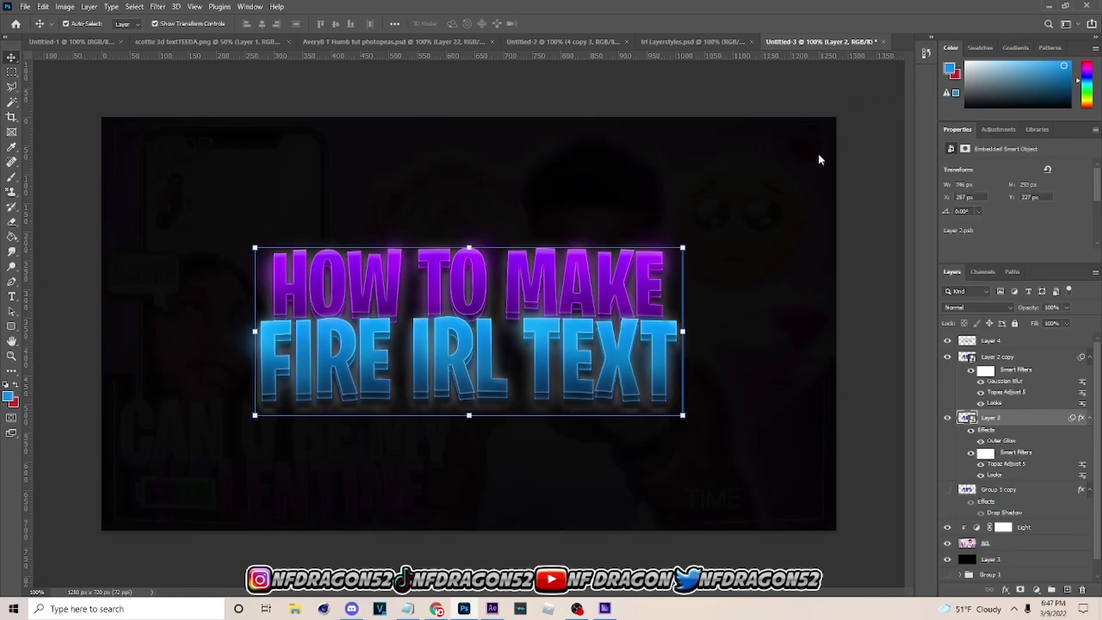
click(680, 332)
click(854, 187)
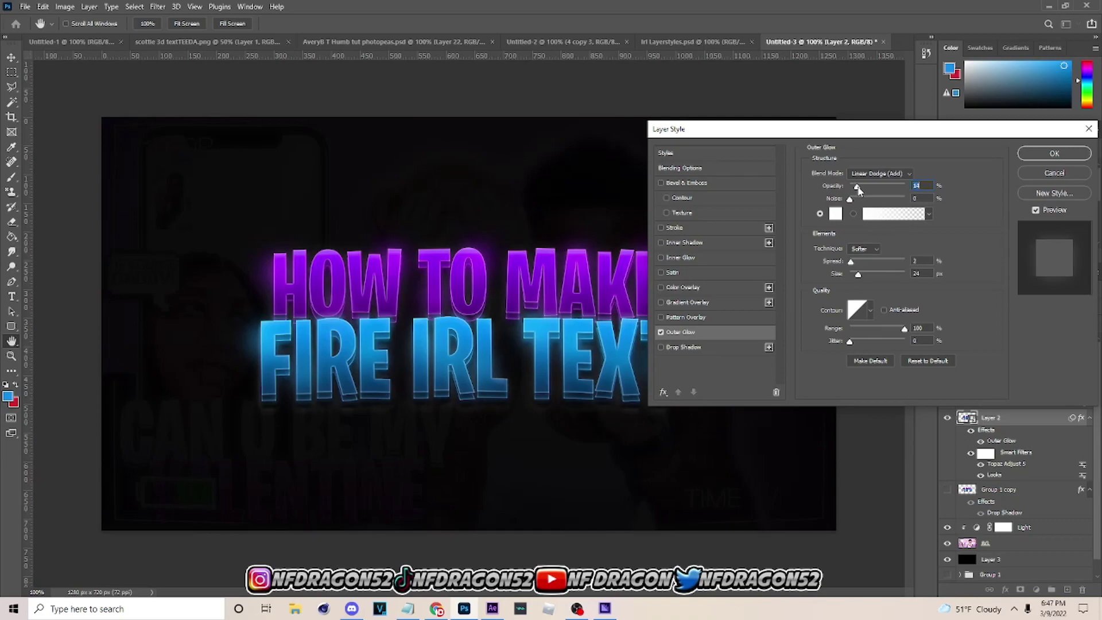
click(1067, 155)
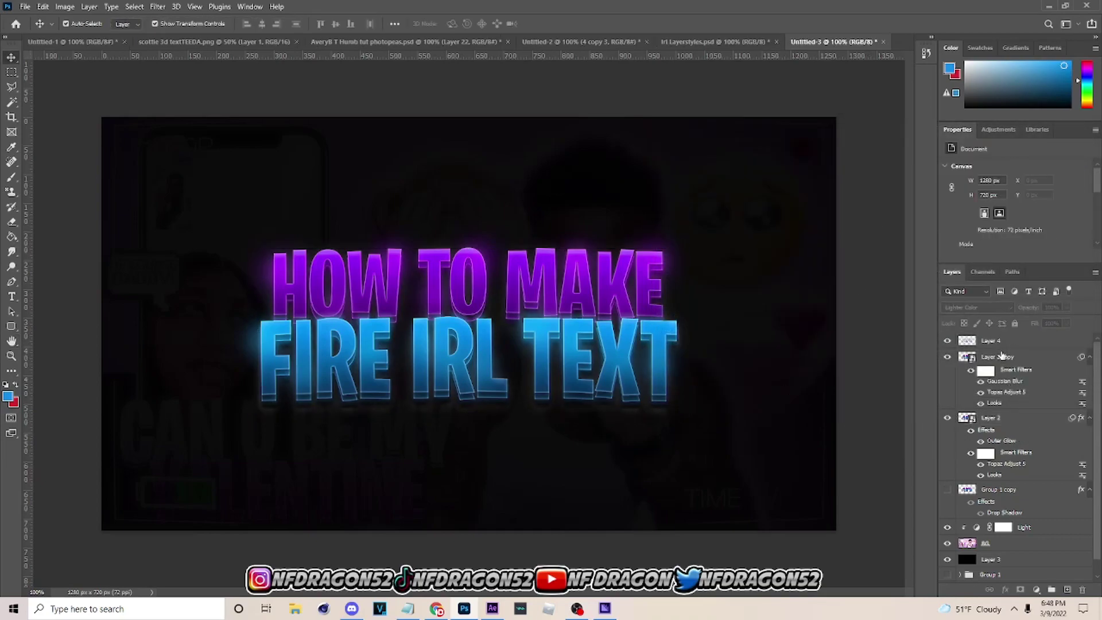
- Add a Brightness/Contrast adjustment clipped to the main text layer, with Brightness set to 26
click(1002, 355)
click(1001, 419)
click(1036, 589)
click(1048, 423)
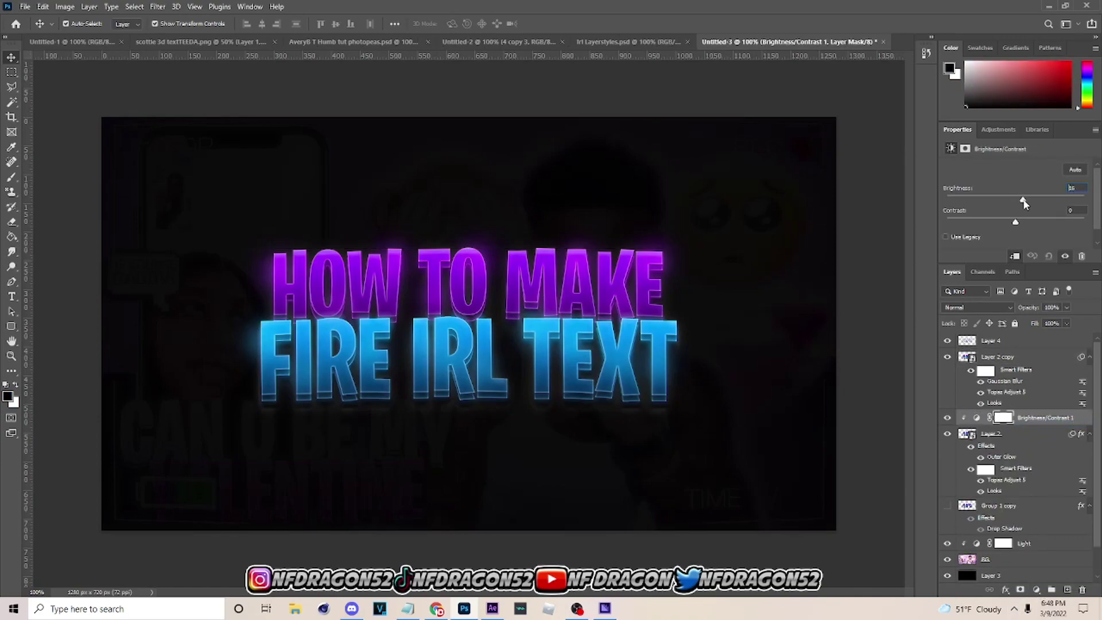
- Add a Vibrance adjustment above the painted glow layer with Vibrance +11 and Saturation +4
click(997, 356)
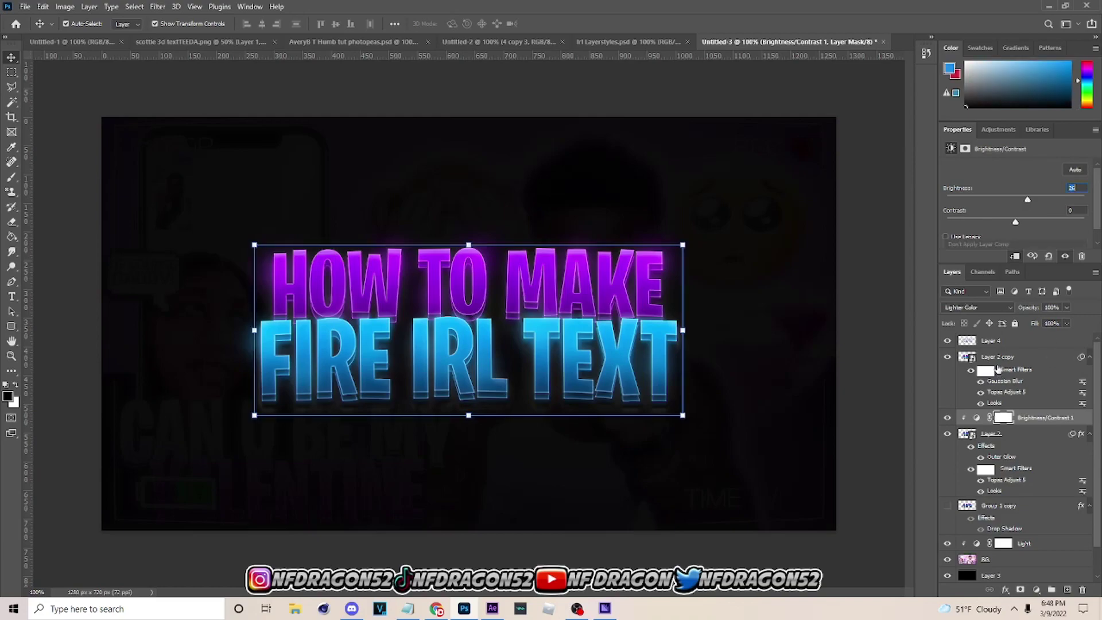
click(991, 340)
click(1036, 590)
click(1032, 467)
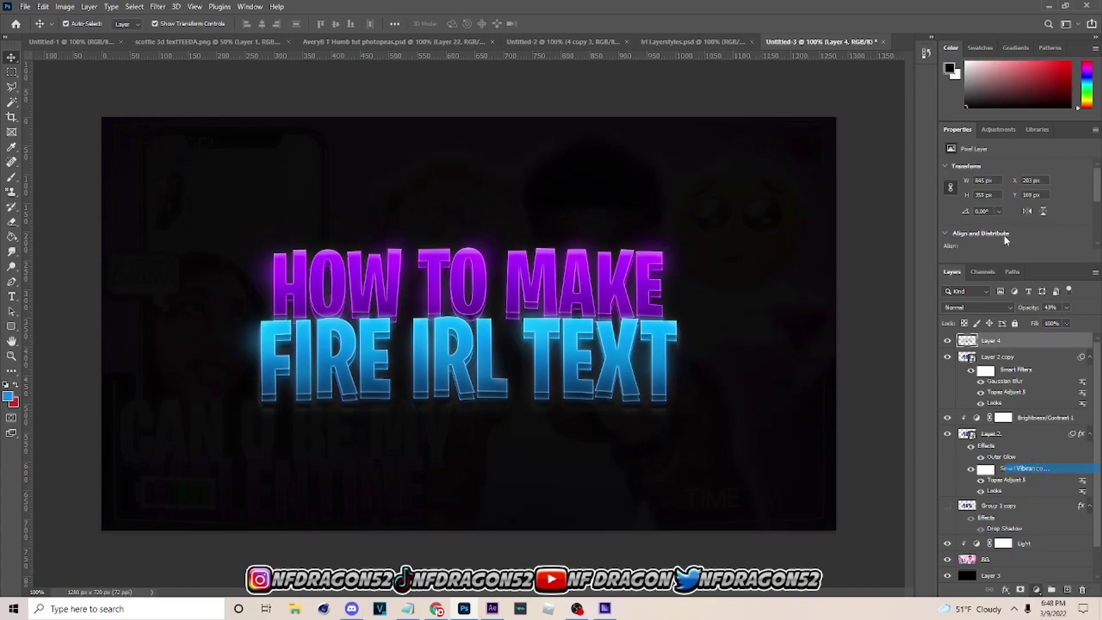
drag(1017, 178, 1018, 202)
- Add a Levels adjustment on top of the layer stack and set its midtone value to 0.97
click(1036, 590)
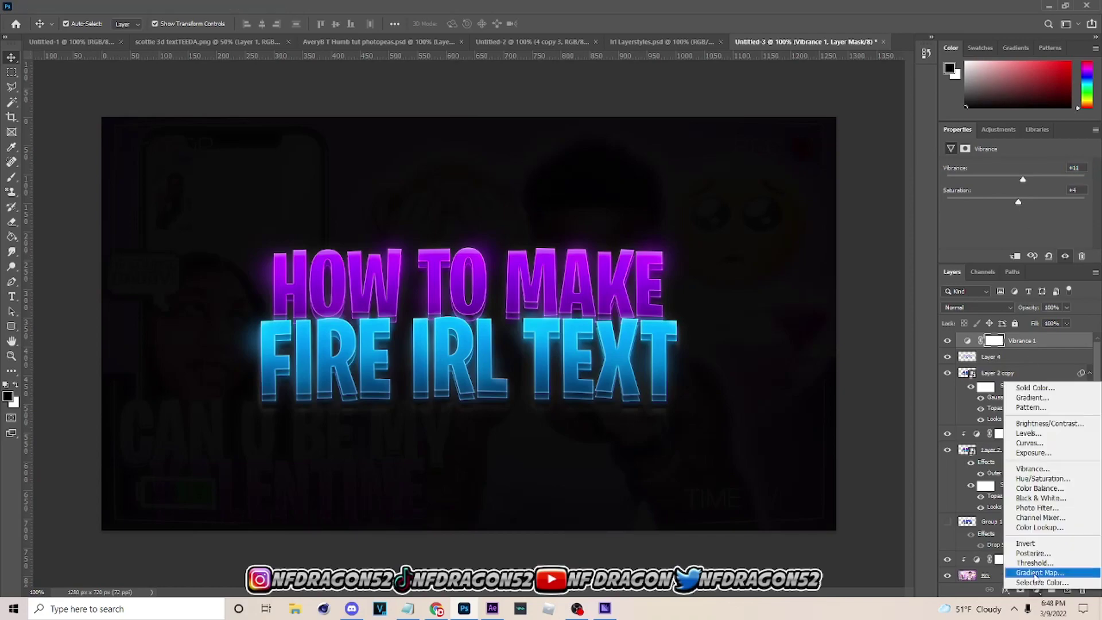
click(1029, 434)
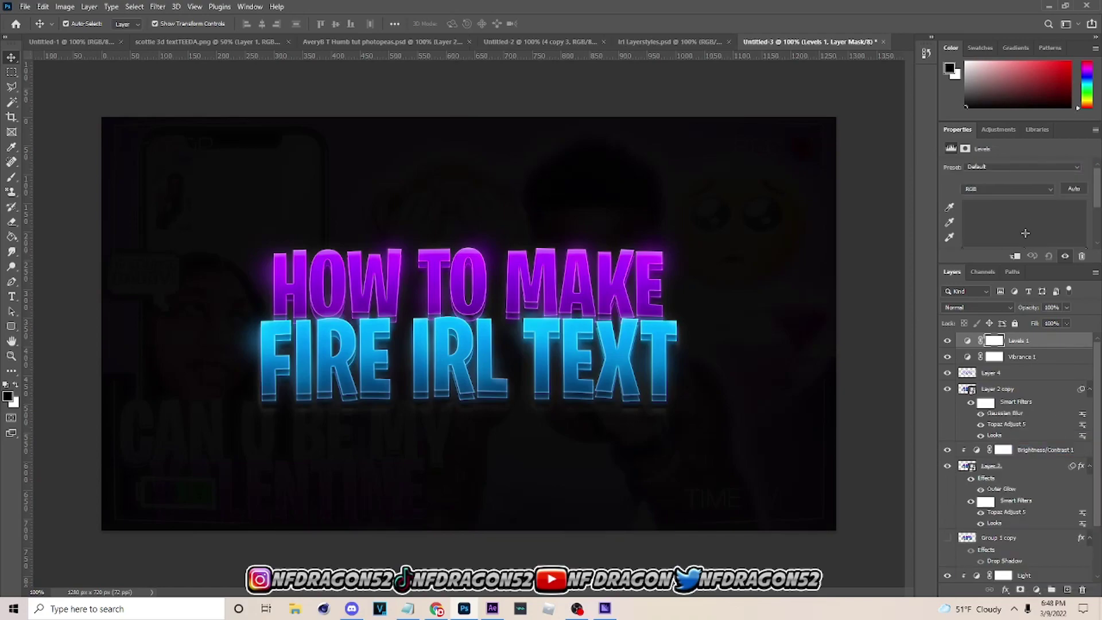
drag(1021, 226, 1027, 227)
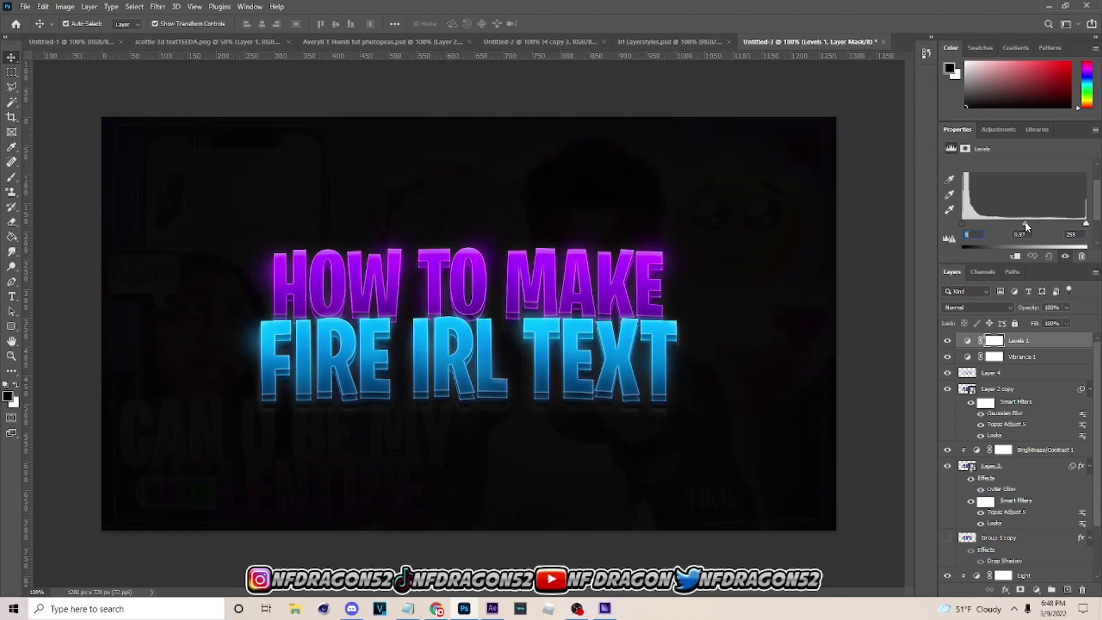
click(362, 273)
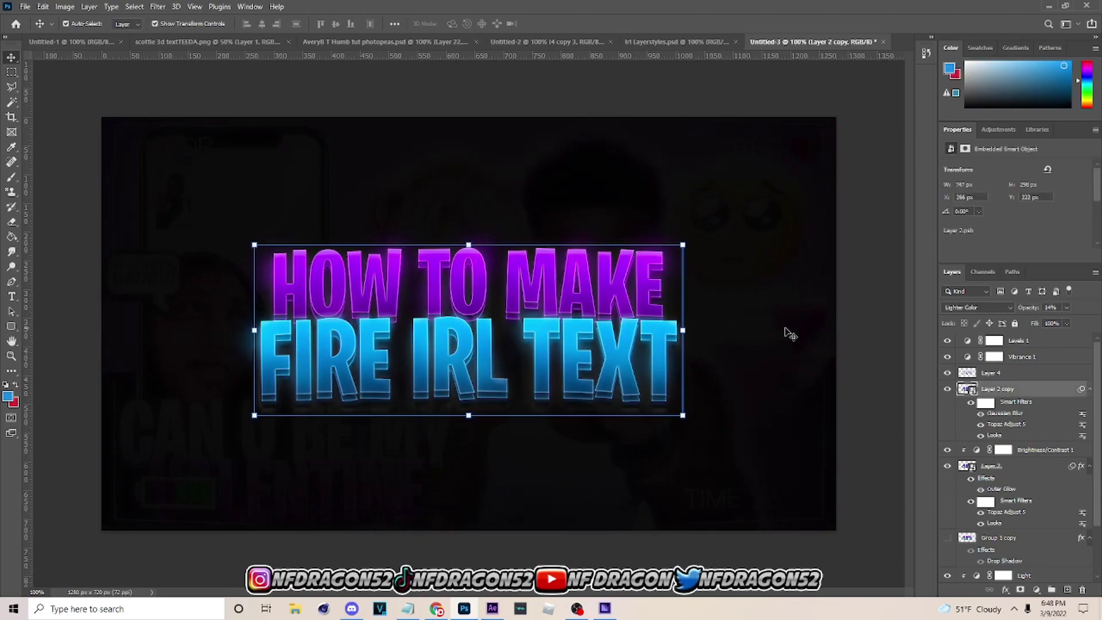
click(797, 343)
click(523, 341)
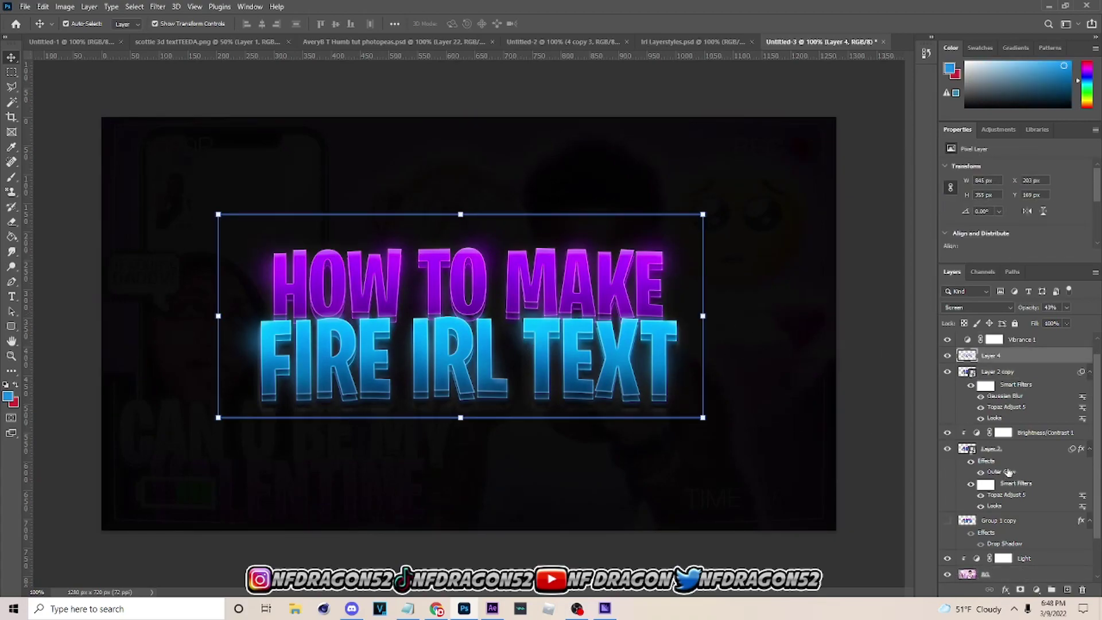
click(947, 356)
click(947, 355)
drag(837, 314, 786, 335)
click(859, 387)
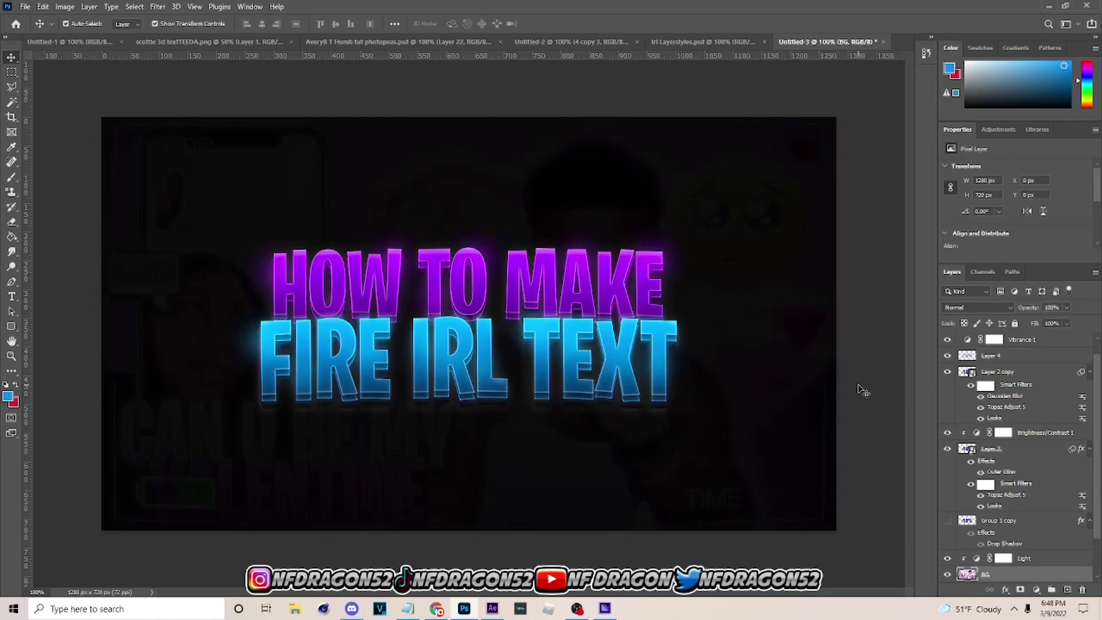
click(863, 391)
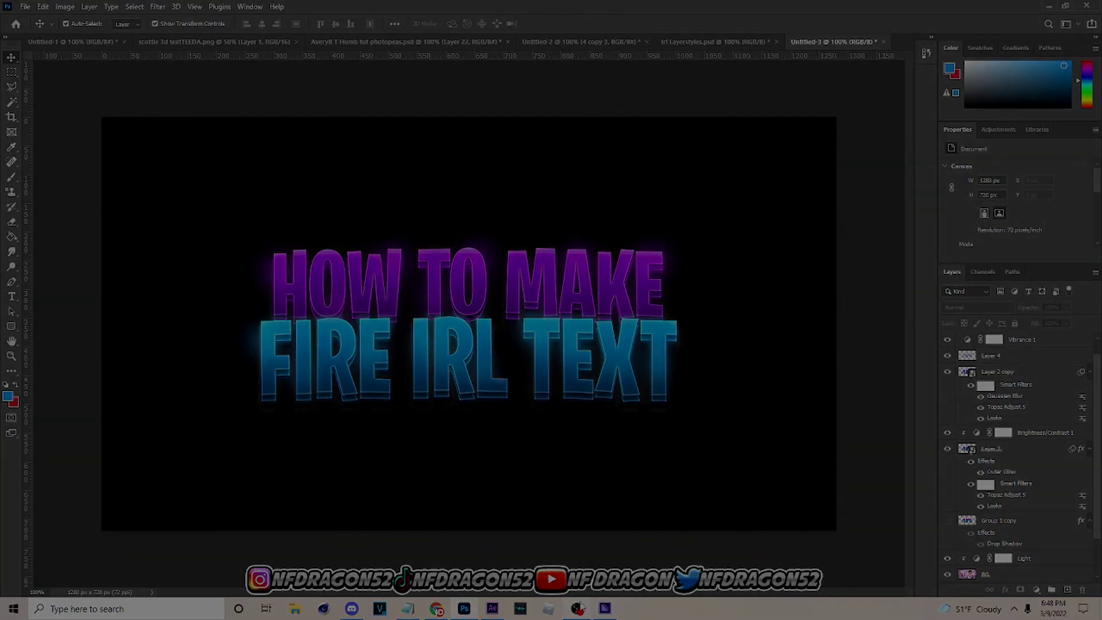